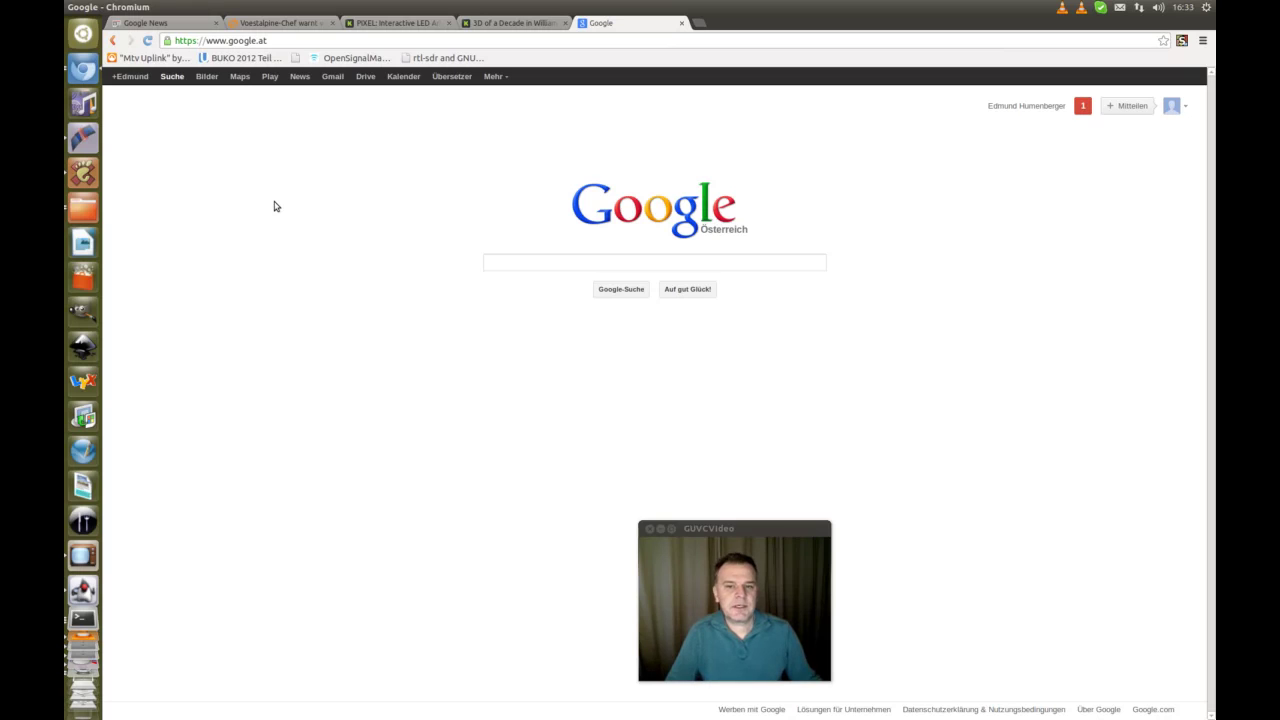
- Search Google for "ubuntu gnuradio install"
left_click(554, 262)
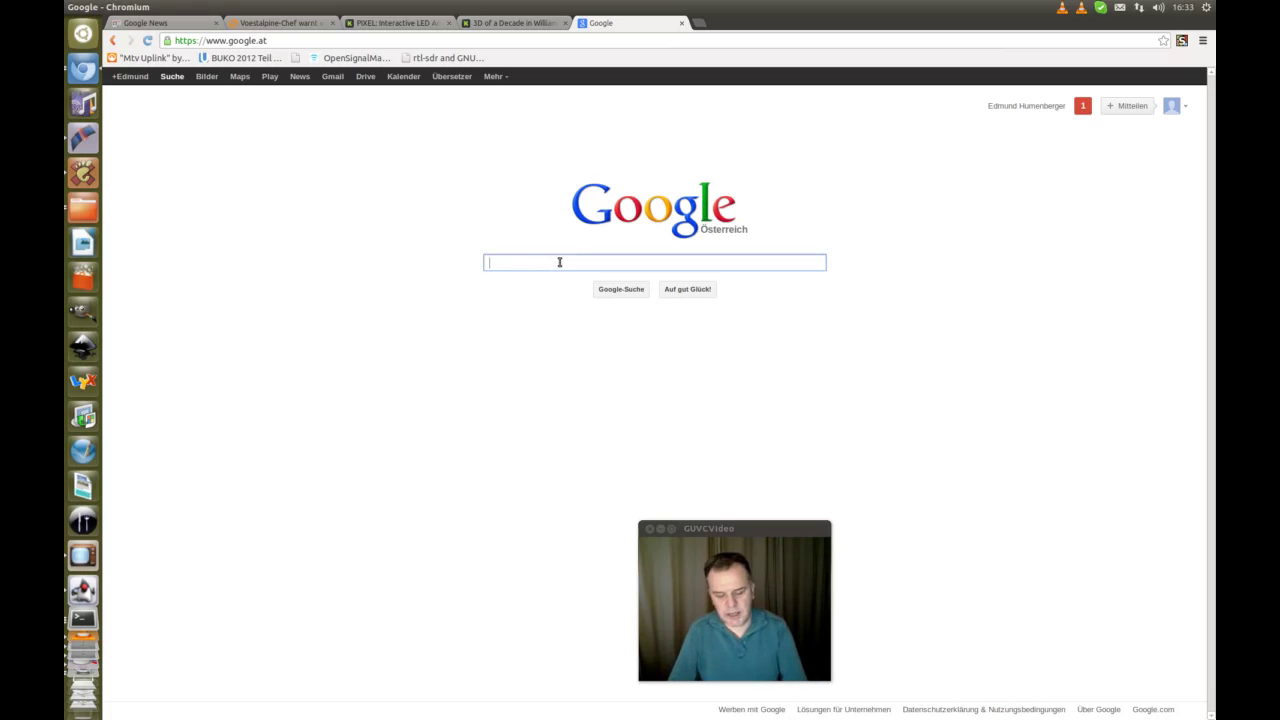
type("ubun")
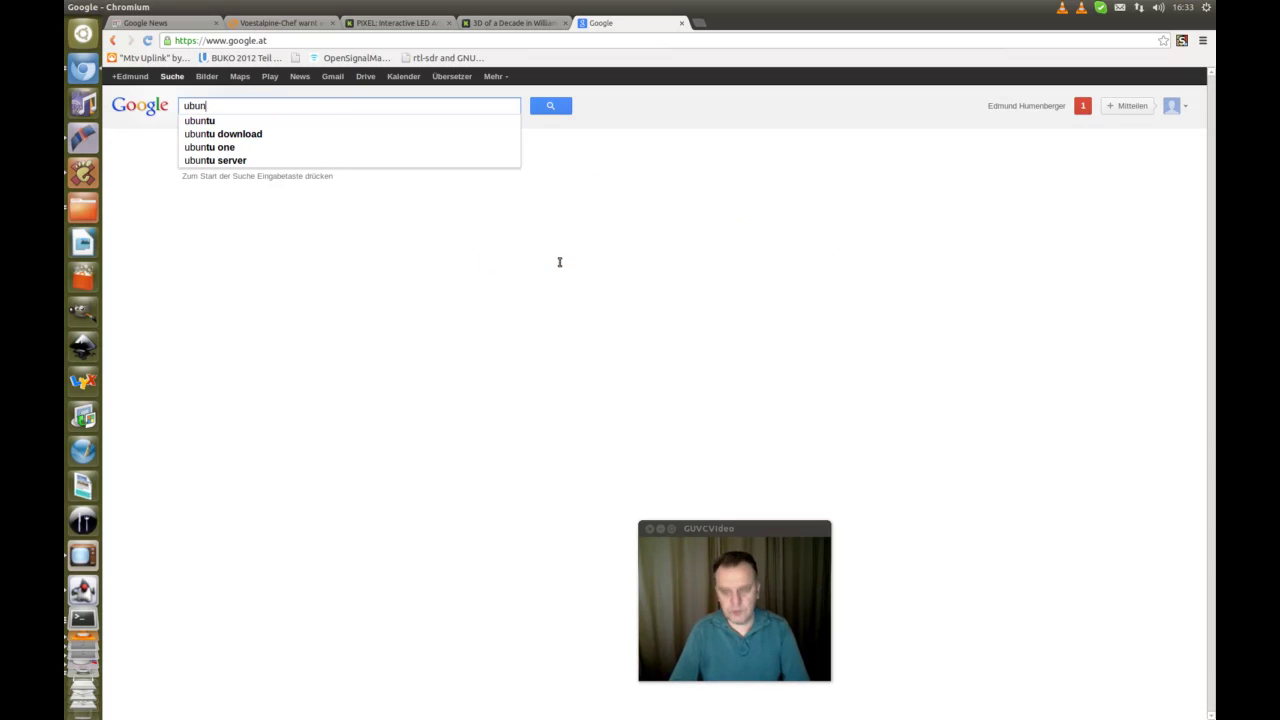
type("tu gnuradio")
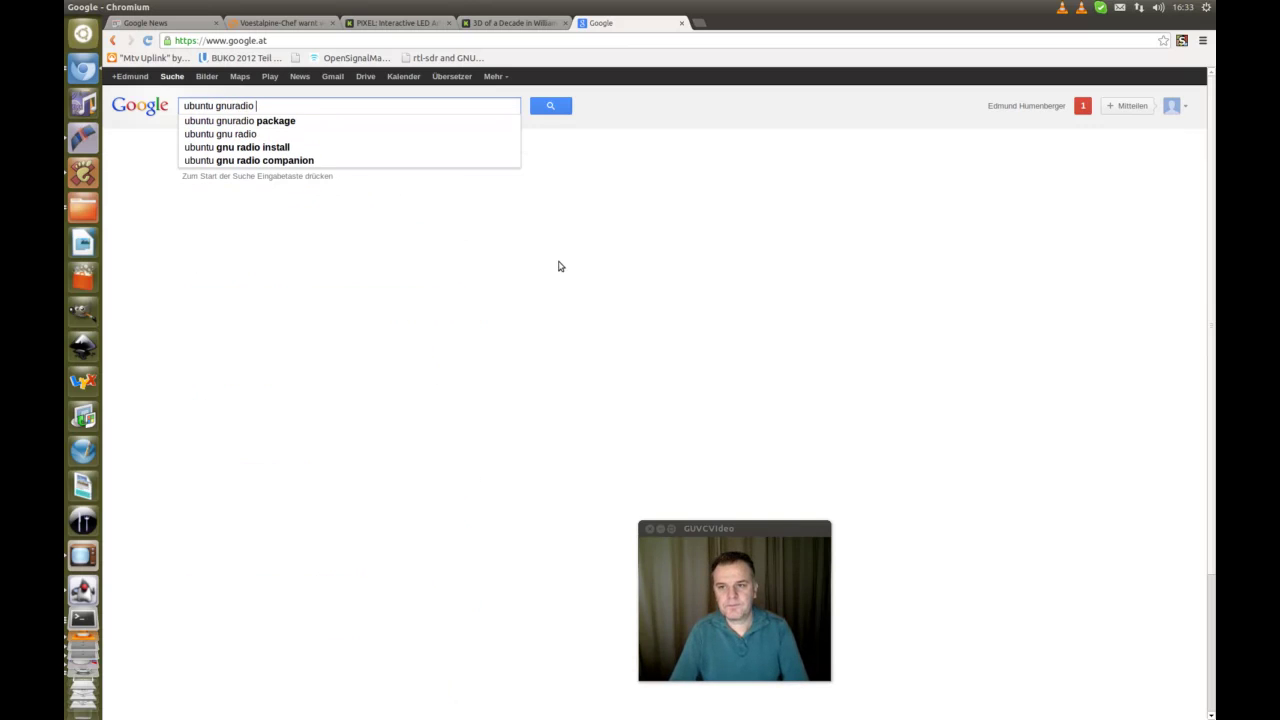
type(" install")
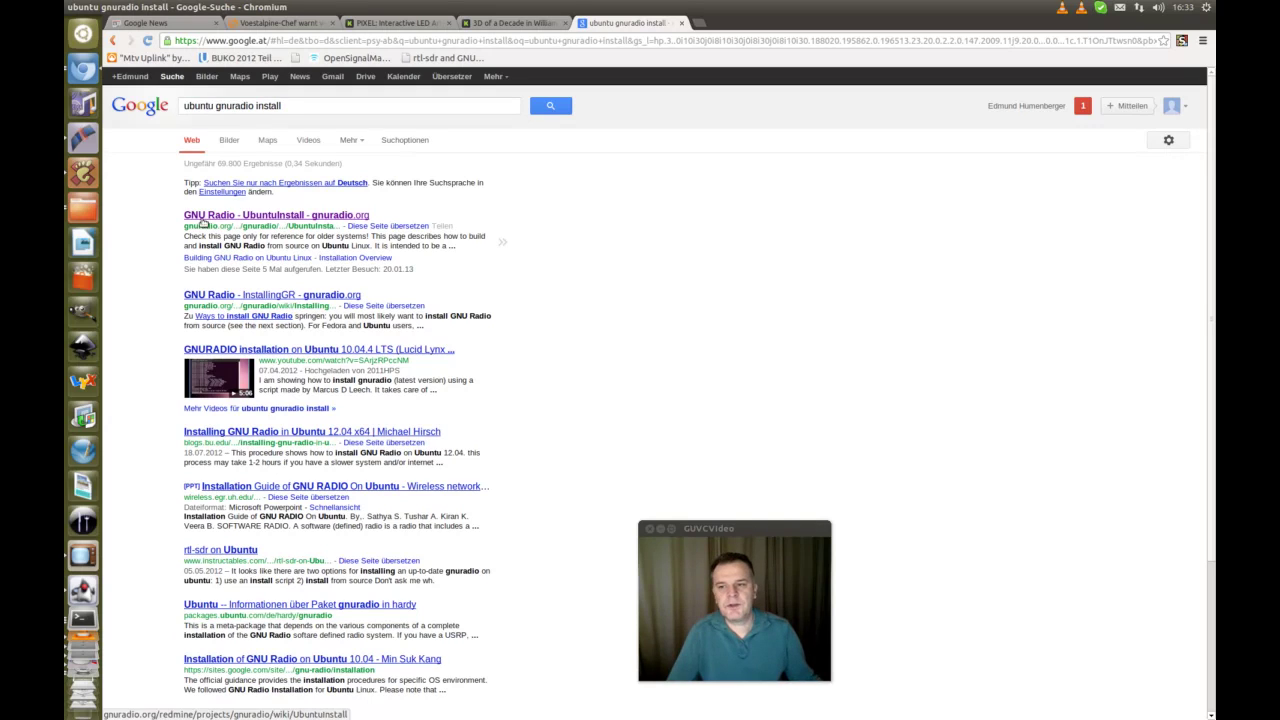
- Open the GNU Radio UbuntuInstall page, follow its build-gnuradio script link, and highlight the wget install command
left_click(323, 219)
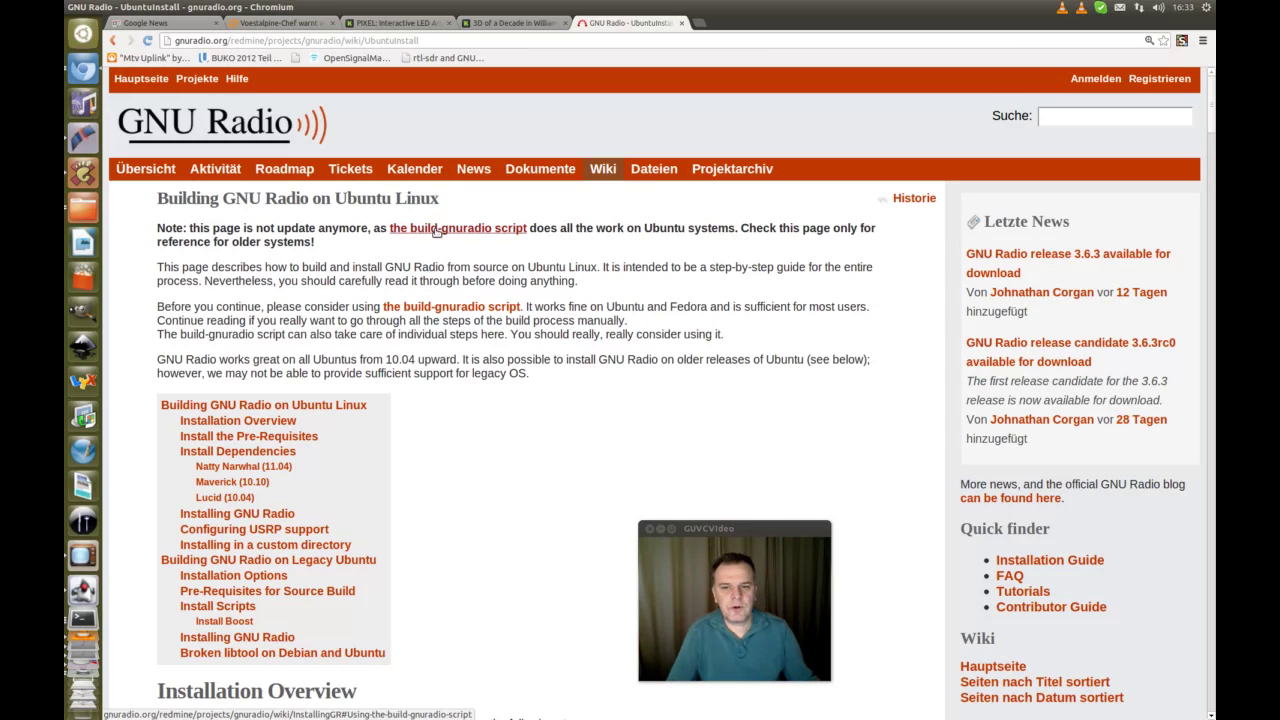
left_click(440, 231)
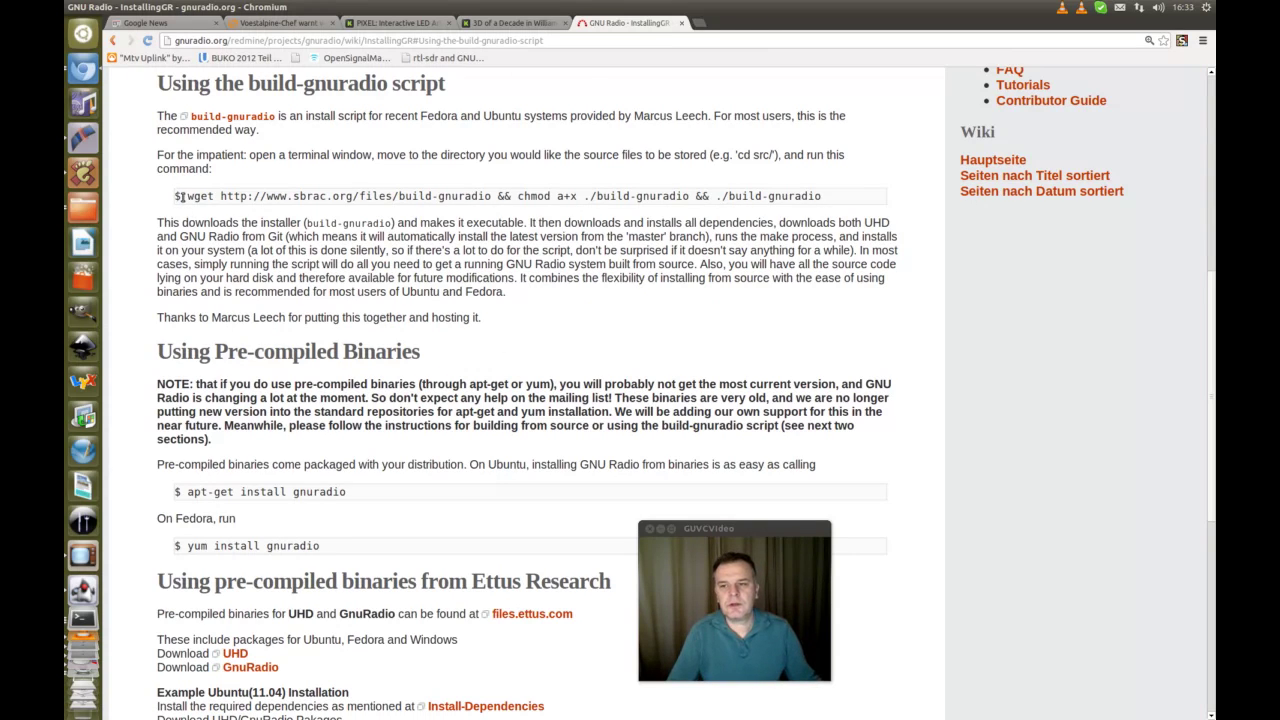
left_click_drag(183, 196, 833, 192)
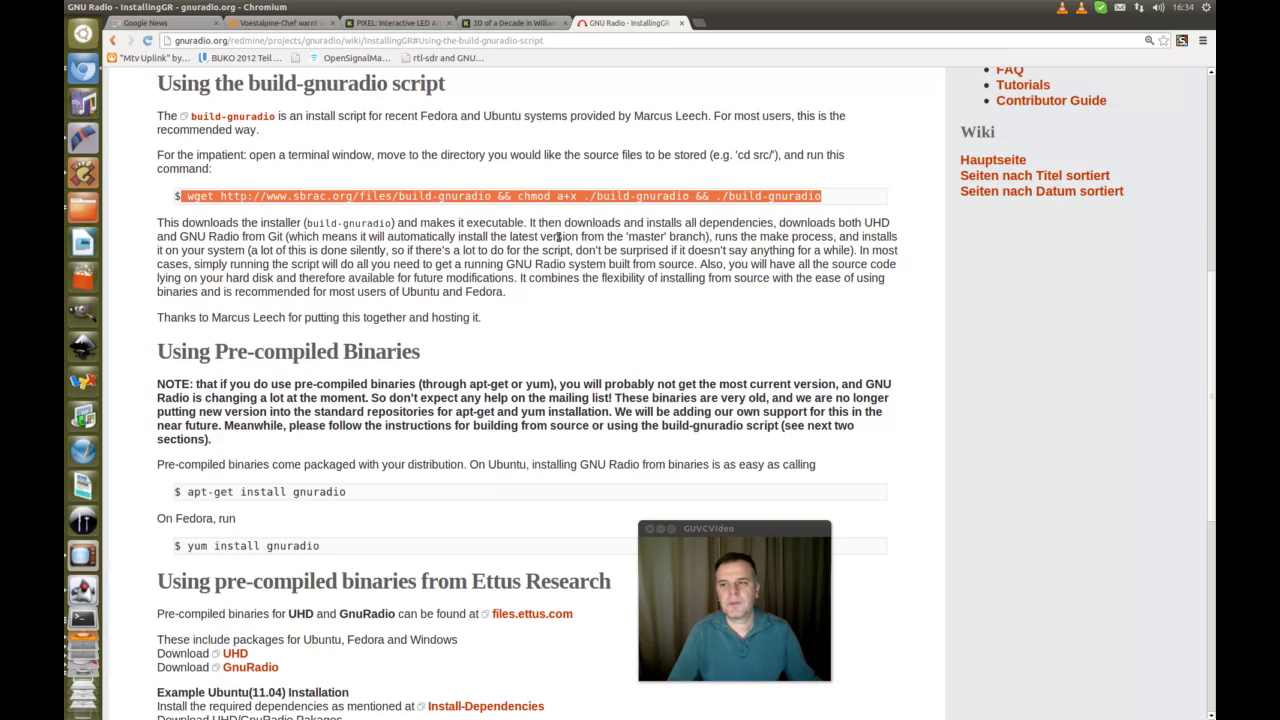
- Switch to the terminal, launch gnuradio-companion from it, and move the webcam window slightly lower
left_click(83, 618)
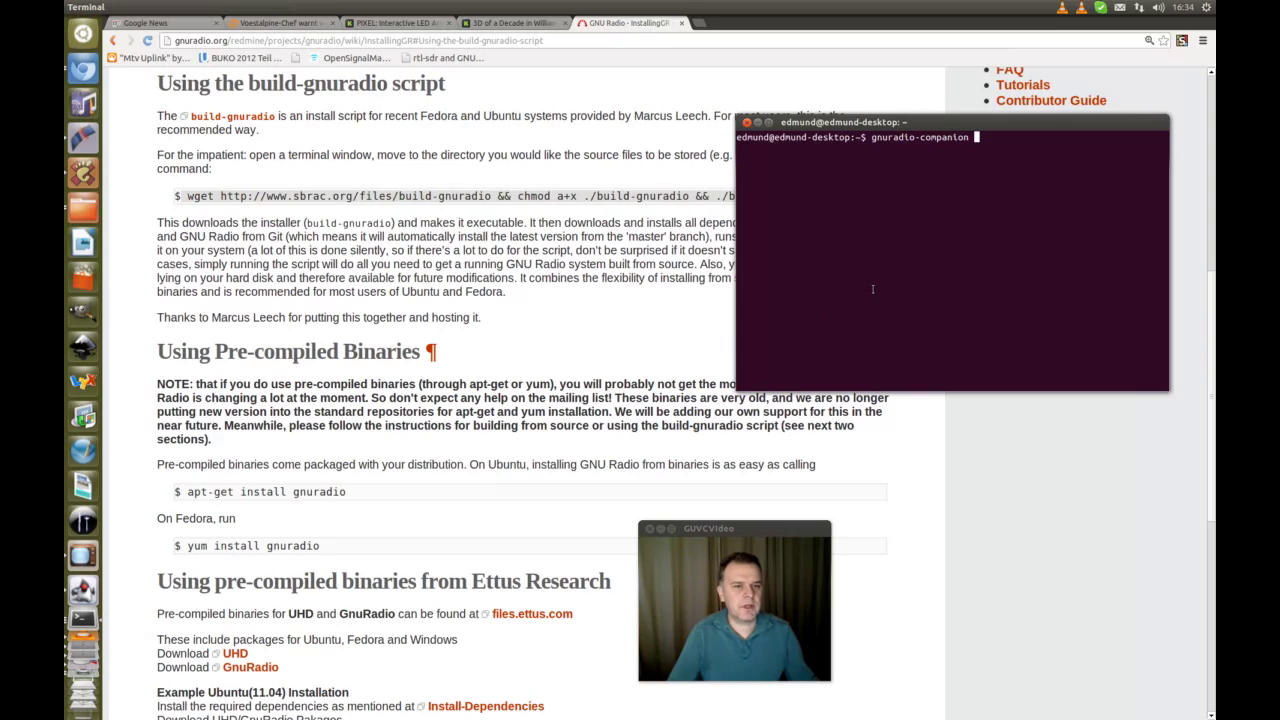
key("Up")
key("Down")
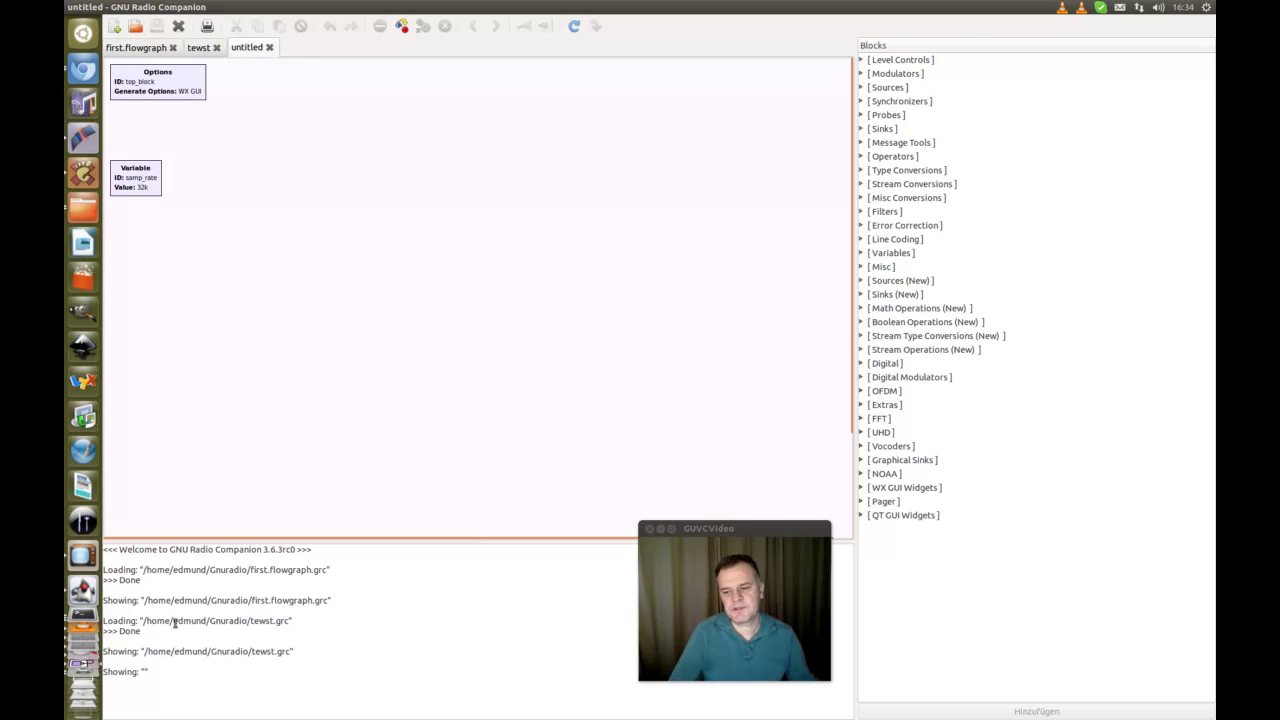
left_click_drag(718, 527, 711, 559)
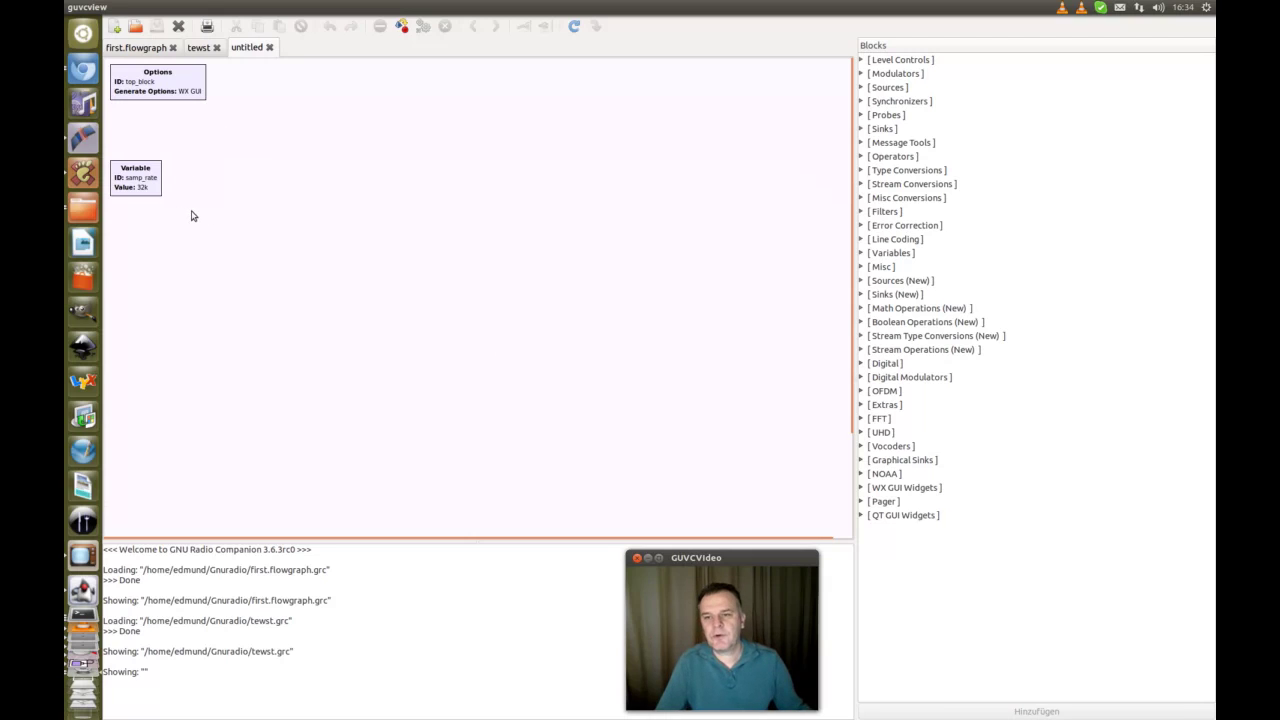
- Set the samp_rate variable's value to 48000
double_click(139, 188)
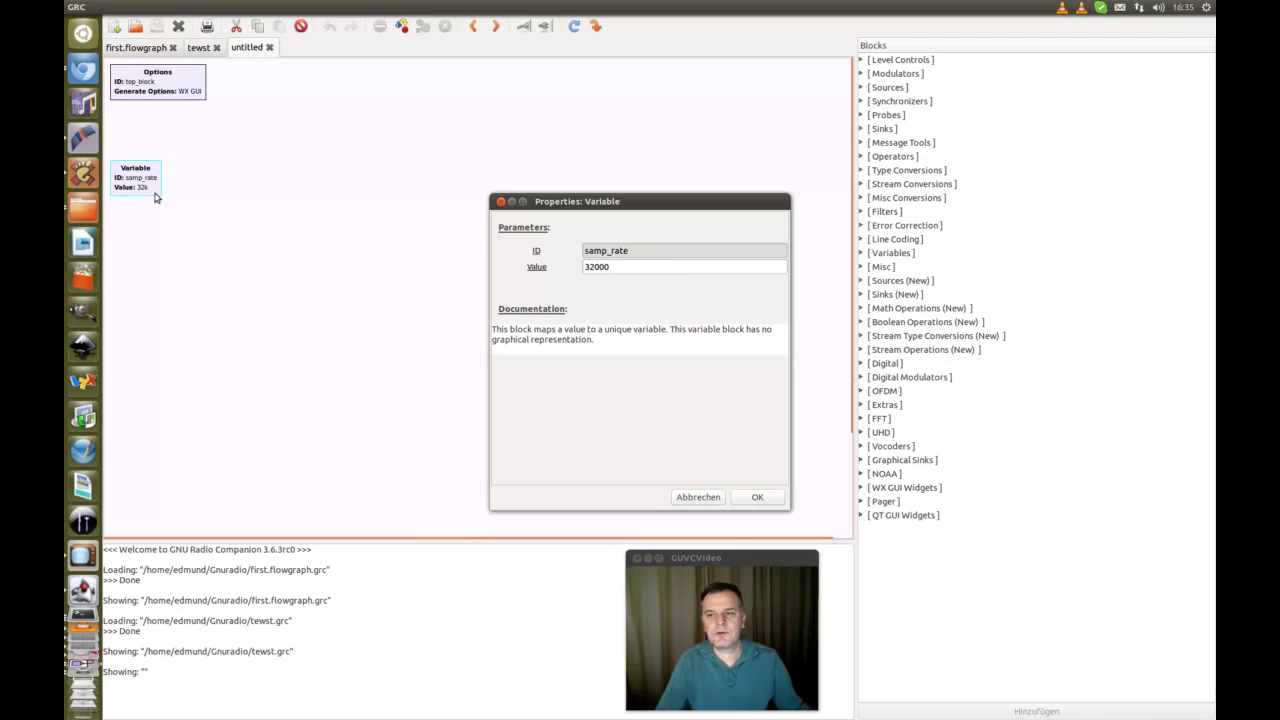
double_click(617, 266)
type("48000")
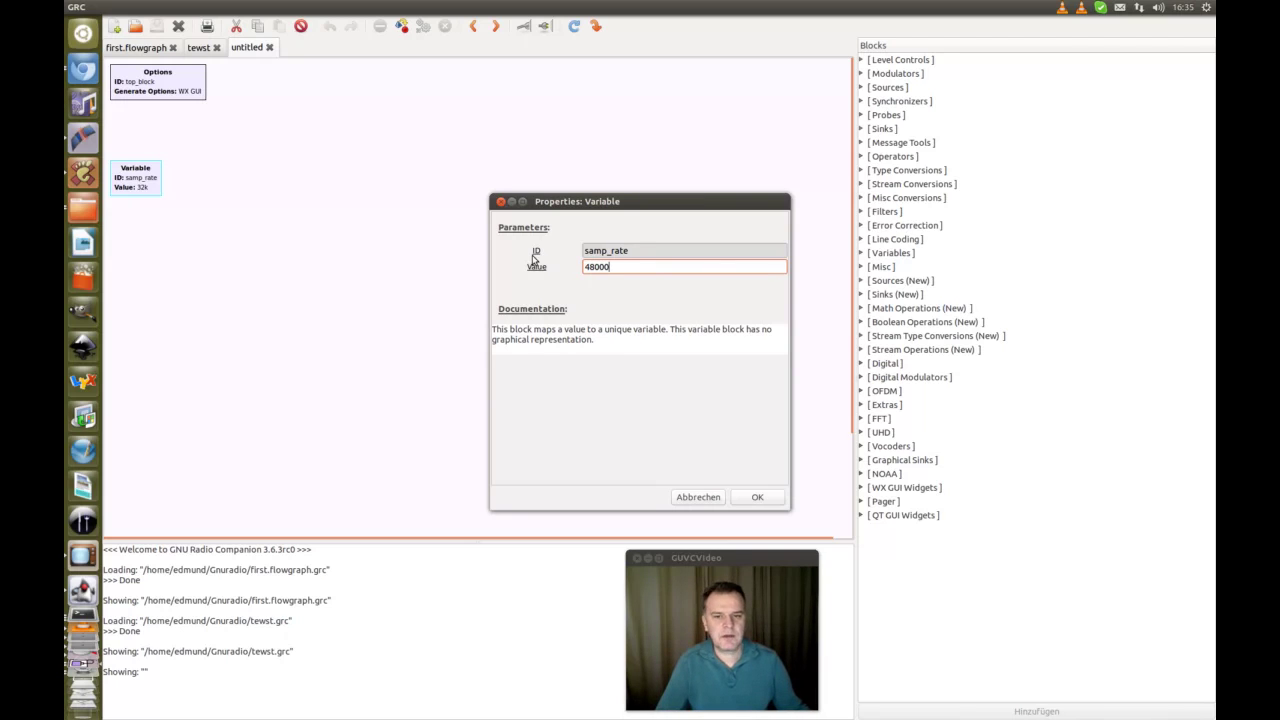
left_click(749, 498)
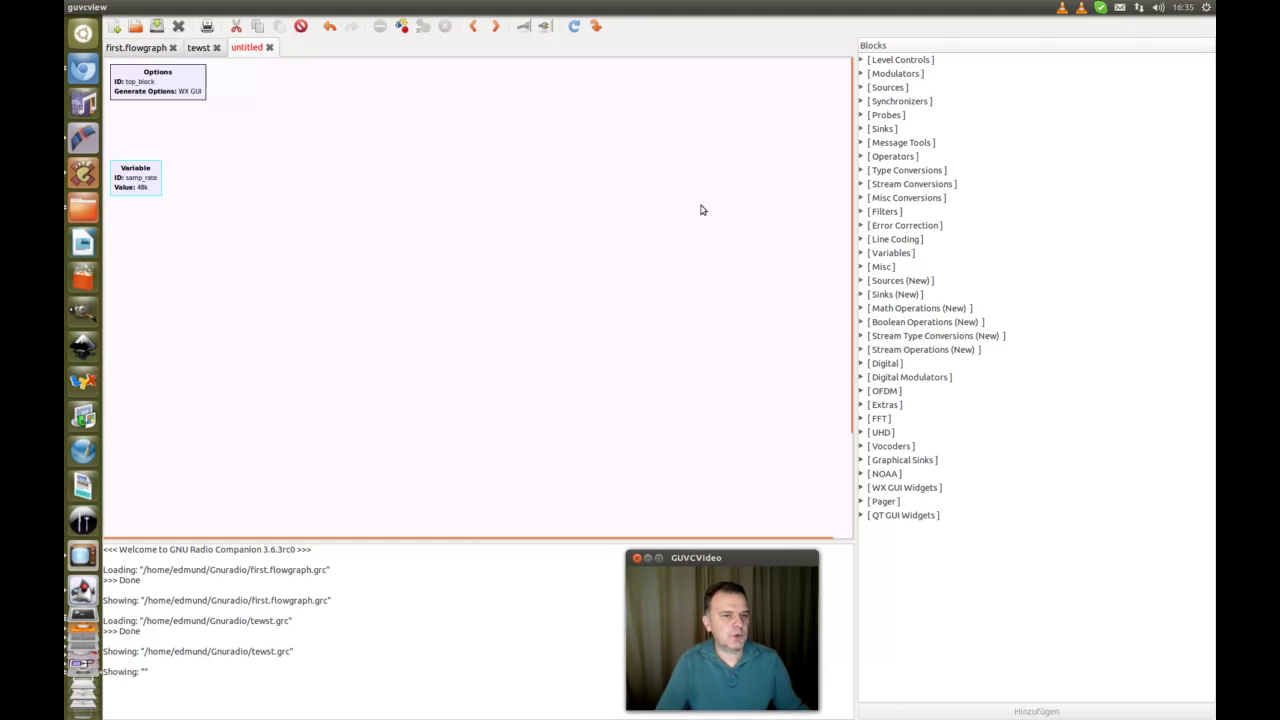
- Add an Audio Source block to the flowgraph with device name pulse, and place it near the Variable block
left_click(861, 88)
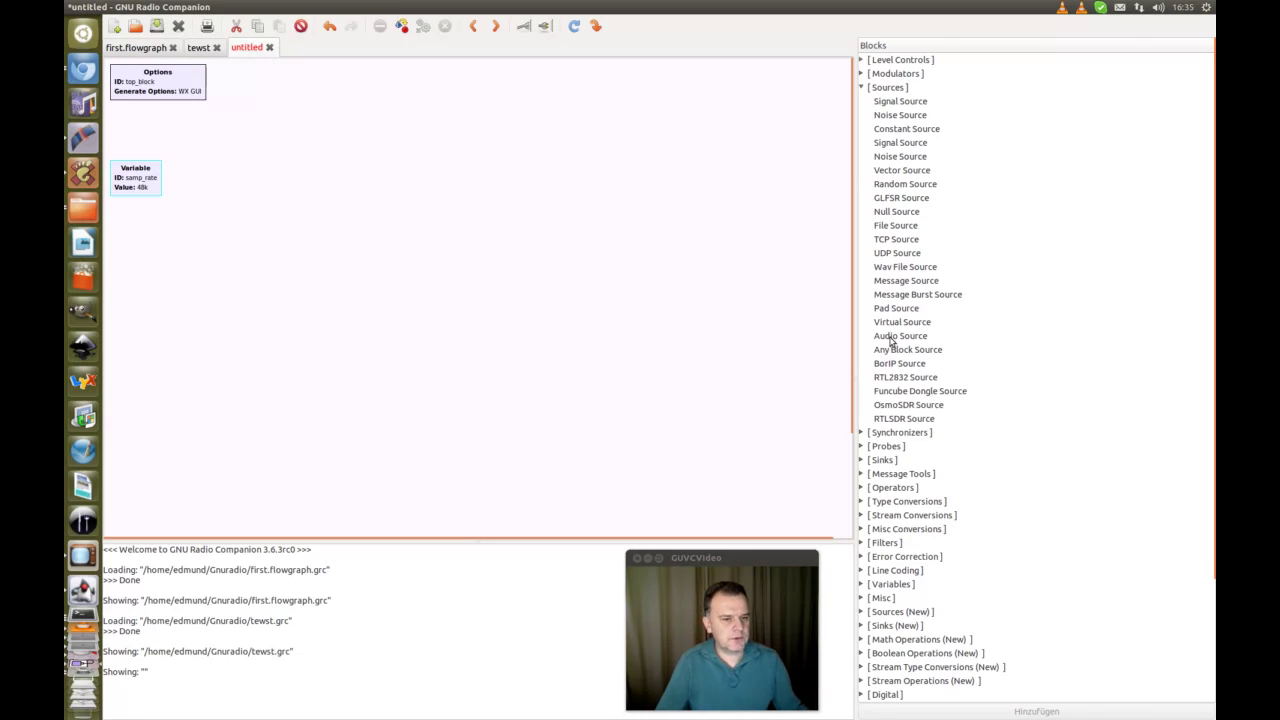
left_click_drag(891, 335, 368, 262)
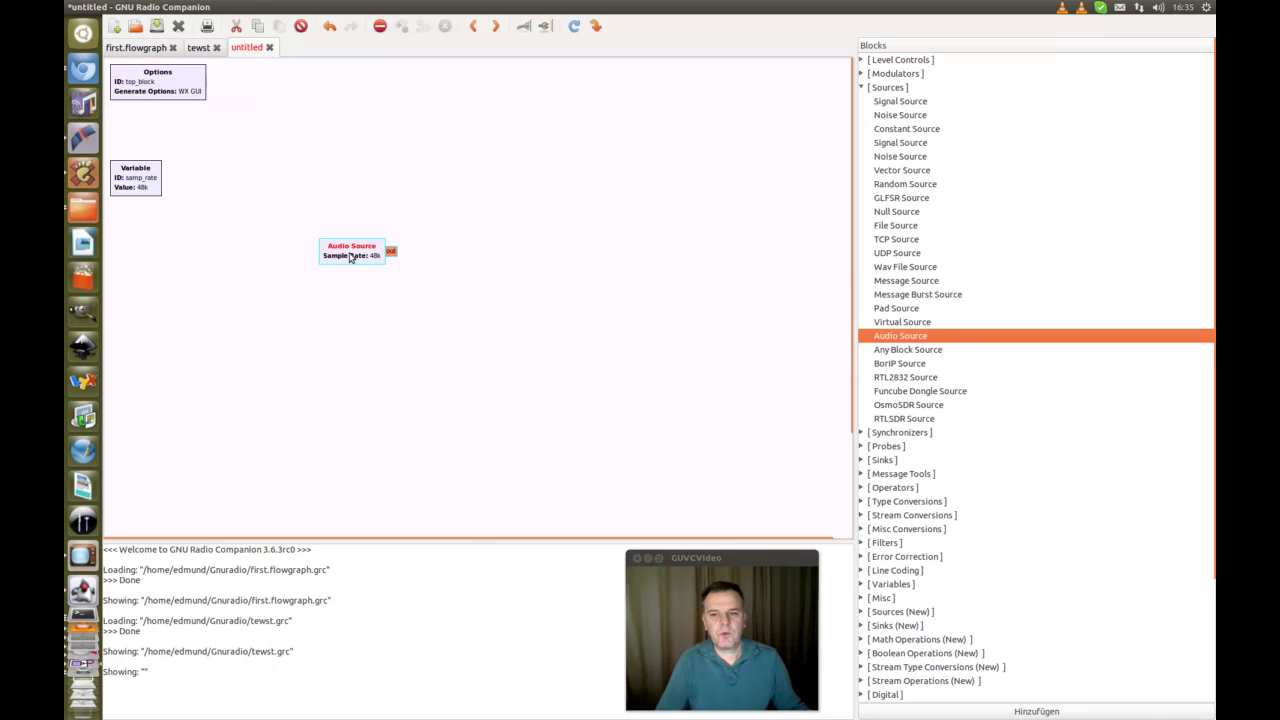
double_click(350, 257)
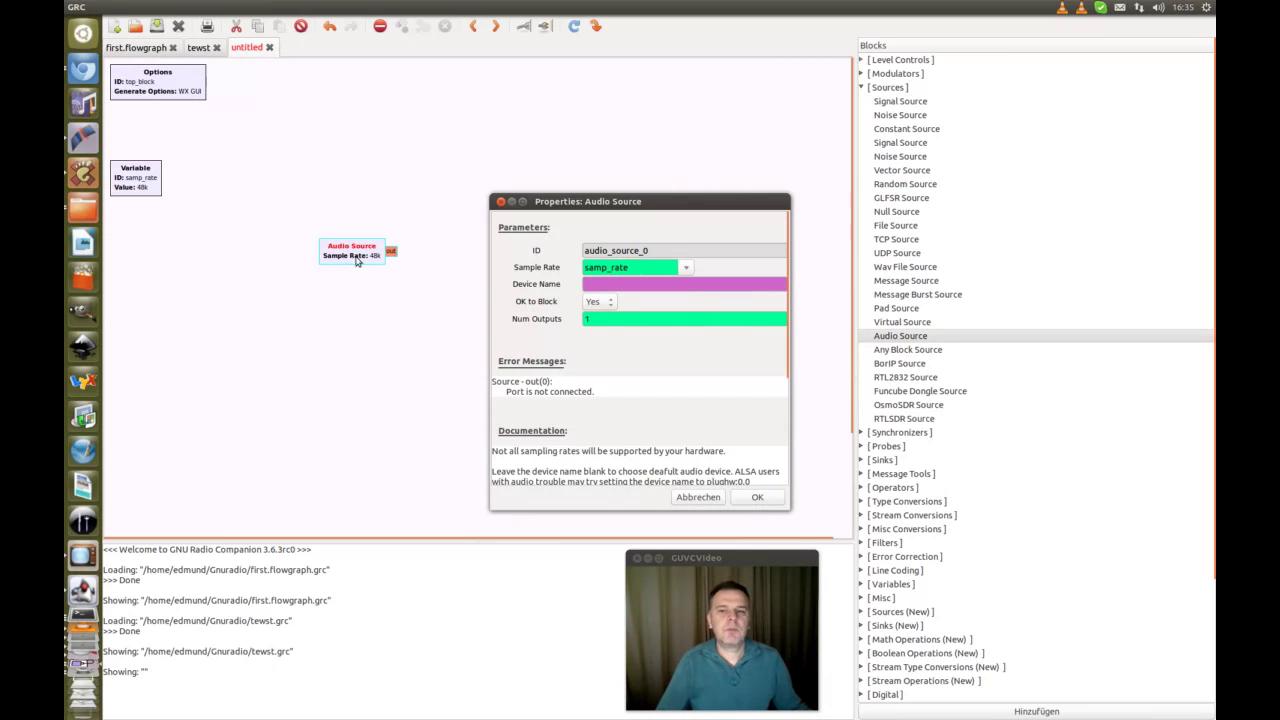
left_click(596, 284)
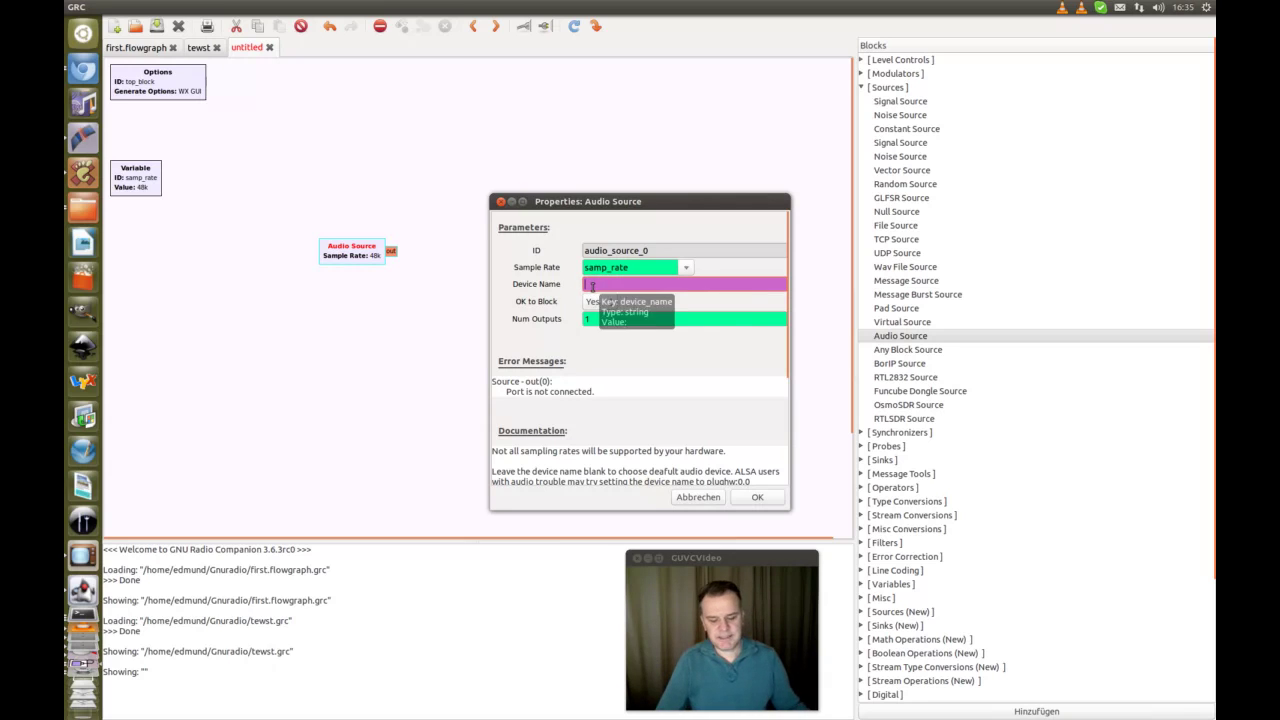
type("pul")
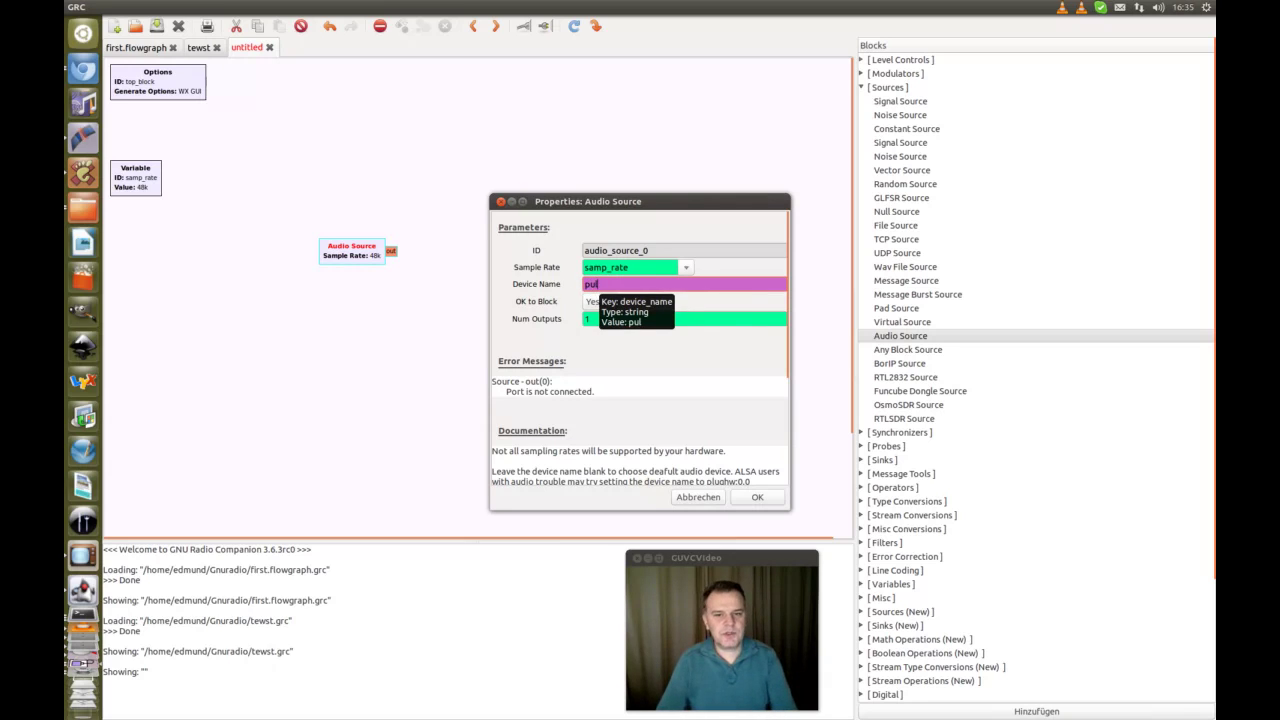
type("se")
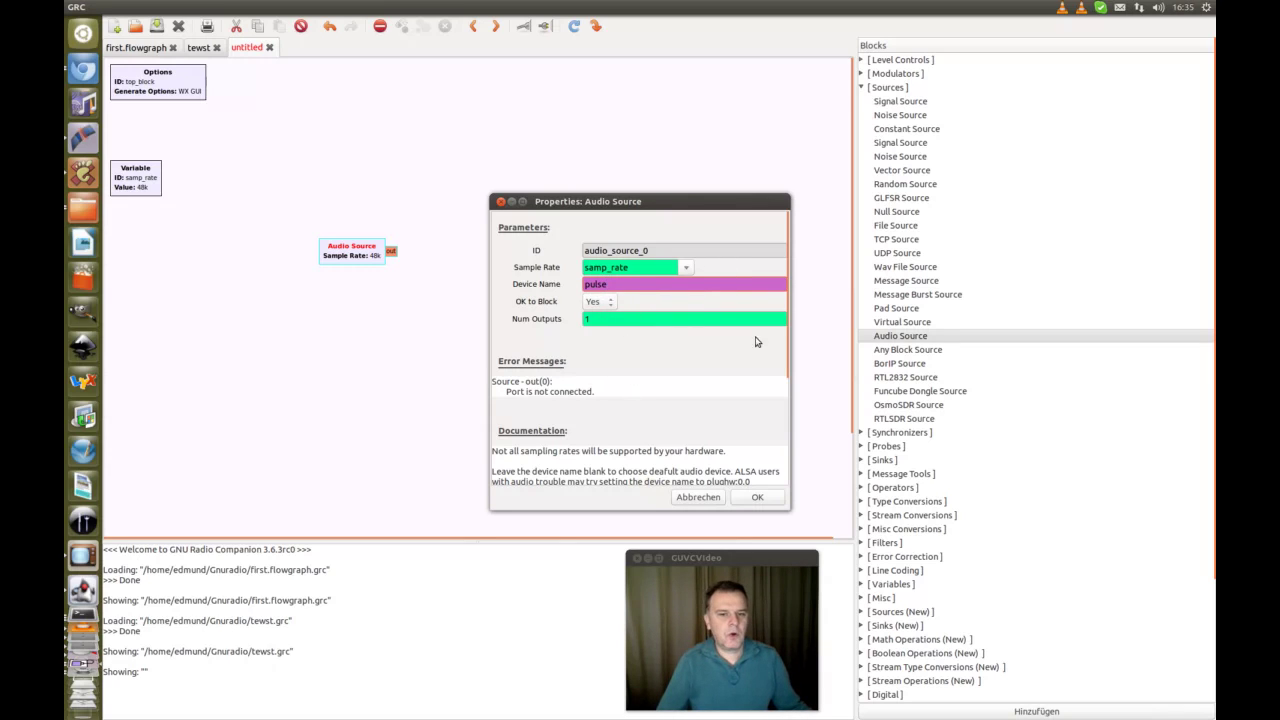
left_click(755, 497)
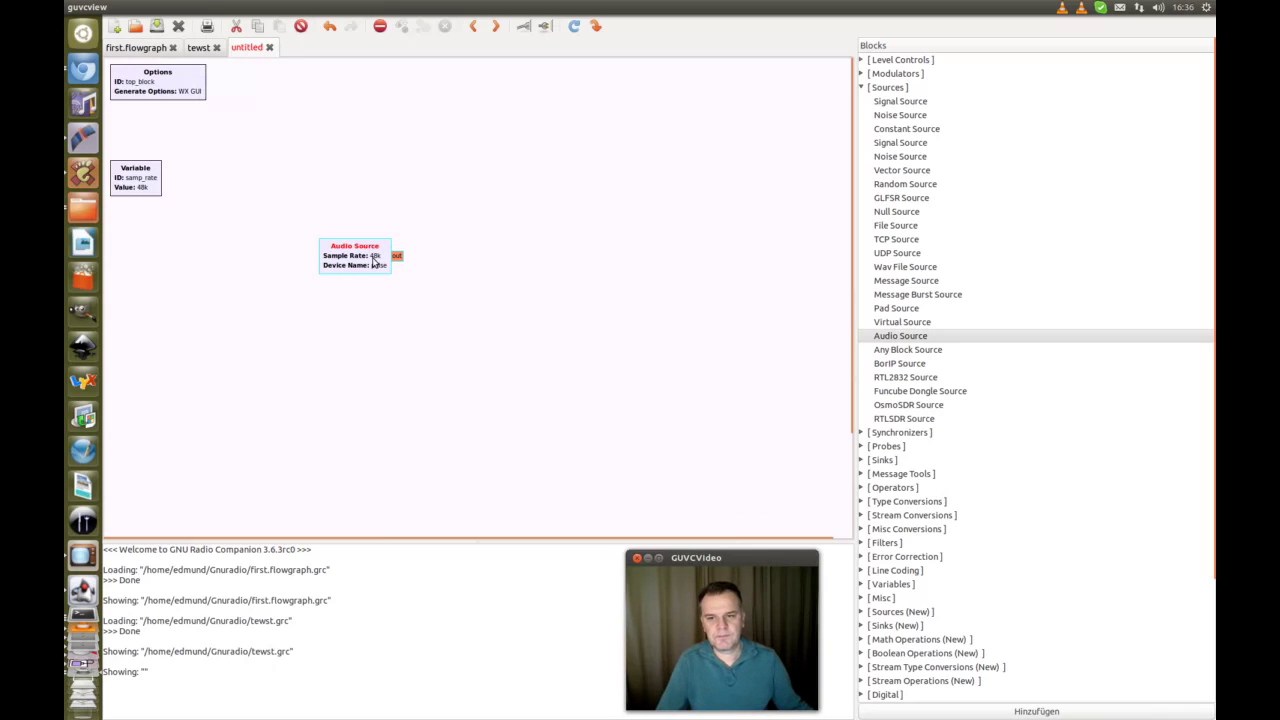
left_click_drag(374, 258, 334, 250)
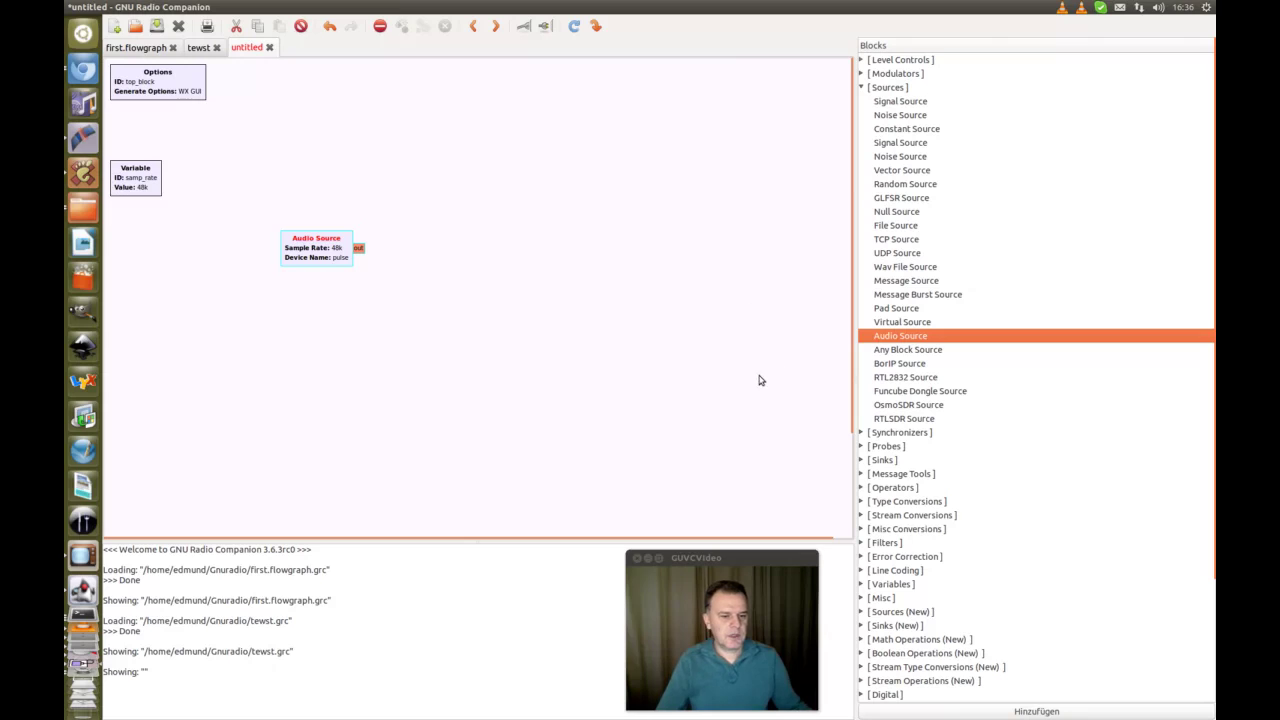
- Add a WX GUI Waterfall Sink to the flowgraph and align its input with the Audio Source output
scroll(910, 395, "down", 3)
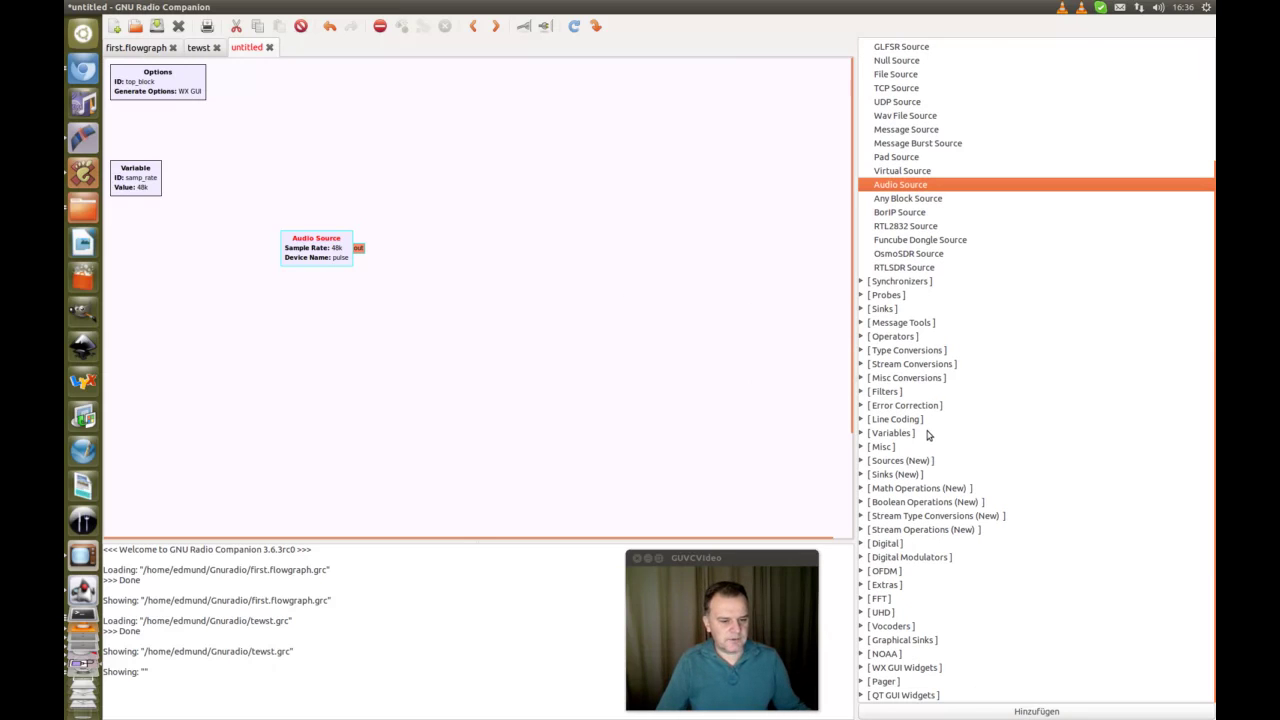
left_click(863, 667)
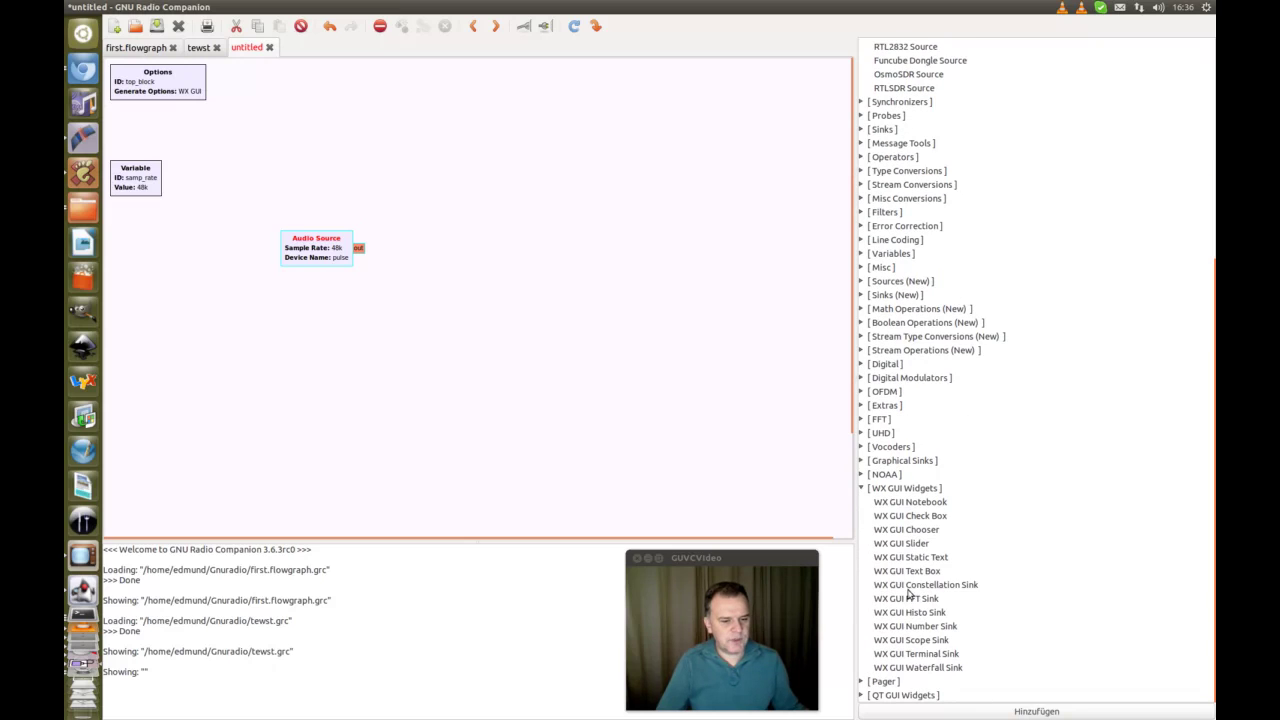
left_click(913, 670)
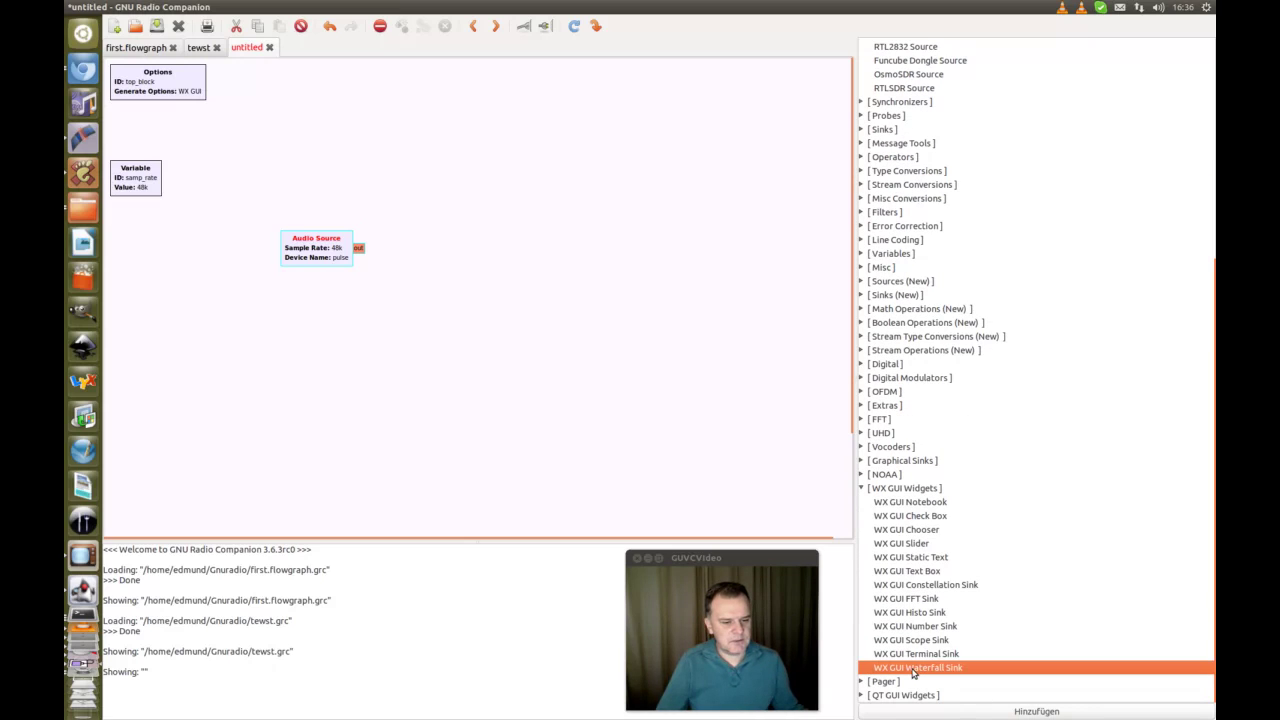
left_click_drag(913, 673, 478, 251)
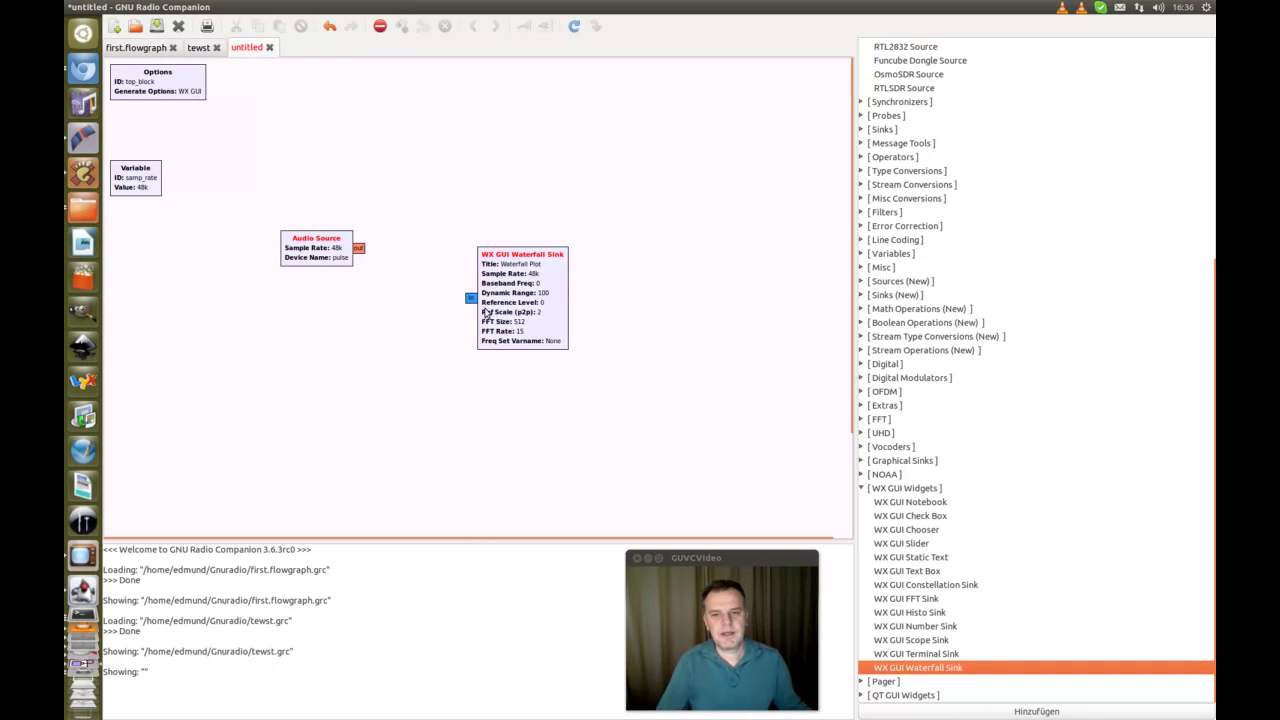
left_click_drag(477, 296, 481, 252)
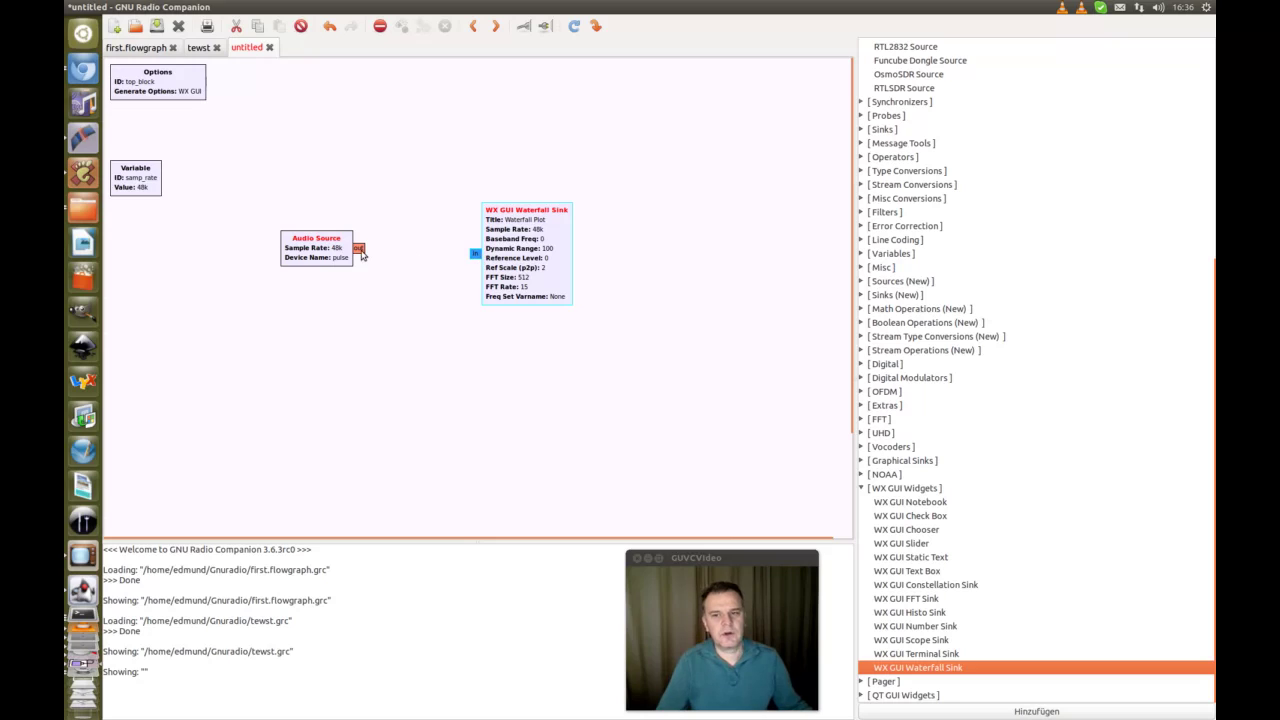
- Try connecting the Audio Source output directly to the Waterfall Sink input, and delete that connection
left_click(358, 249)
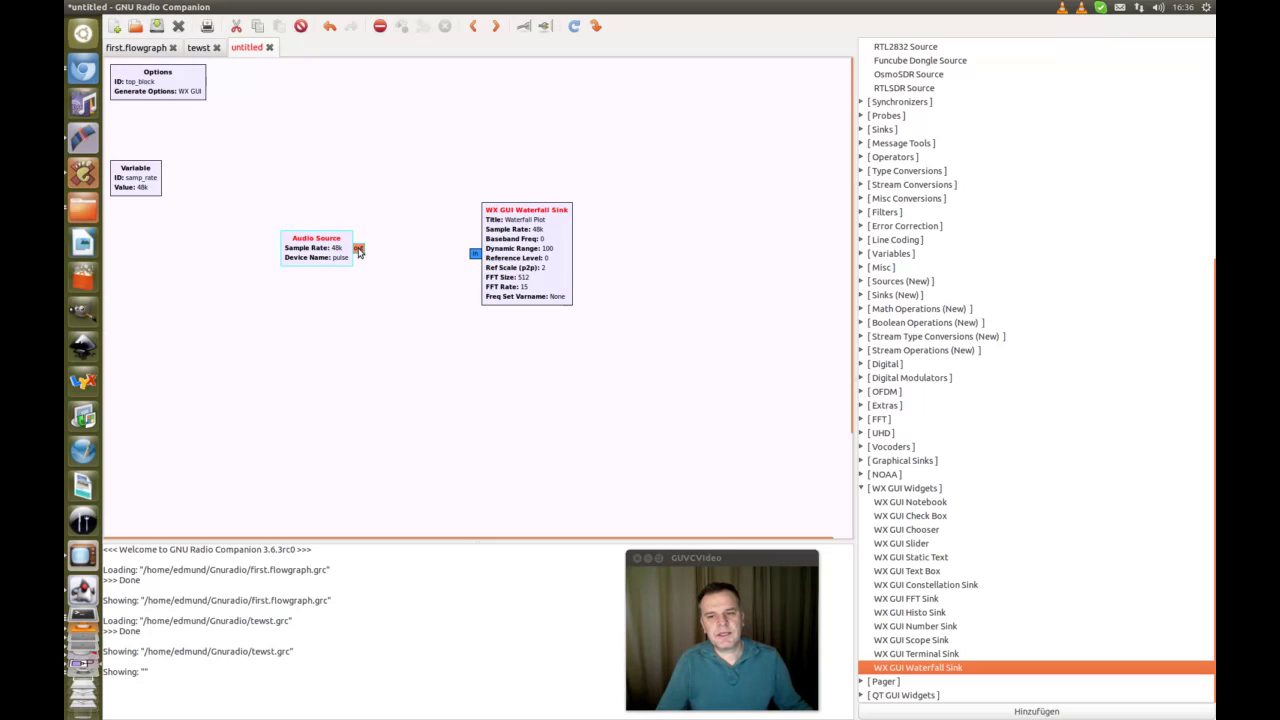
left_click(478, 254)
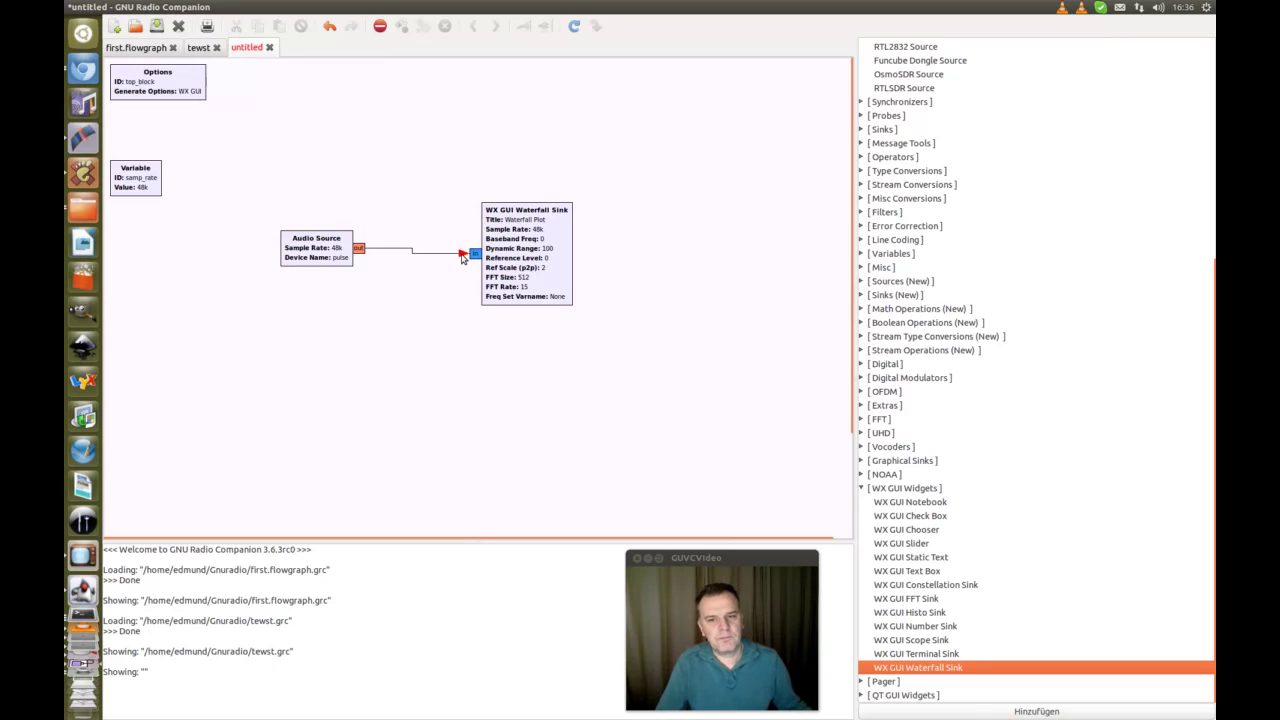
left_click(462, 258)
key("Delete")
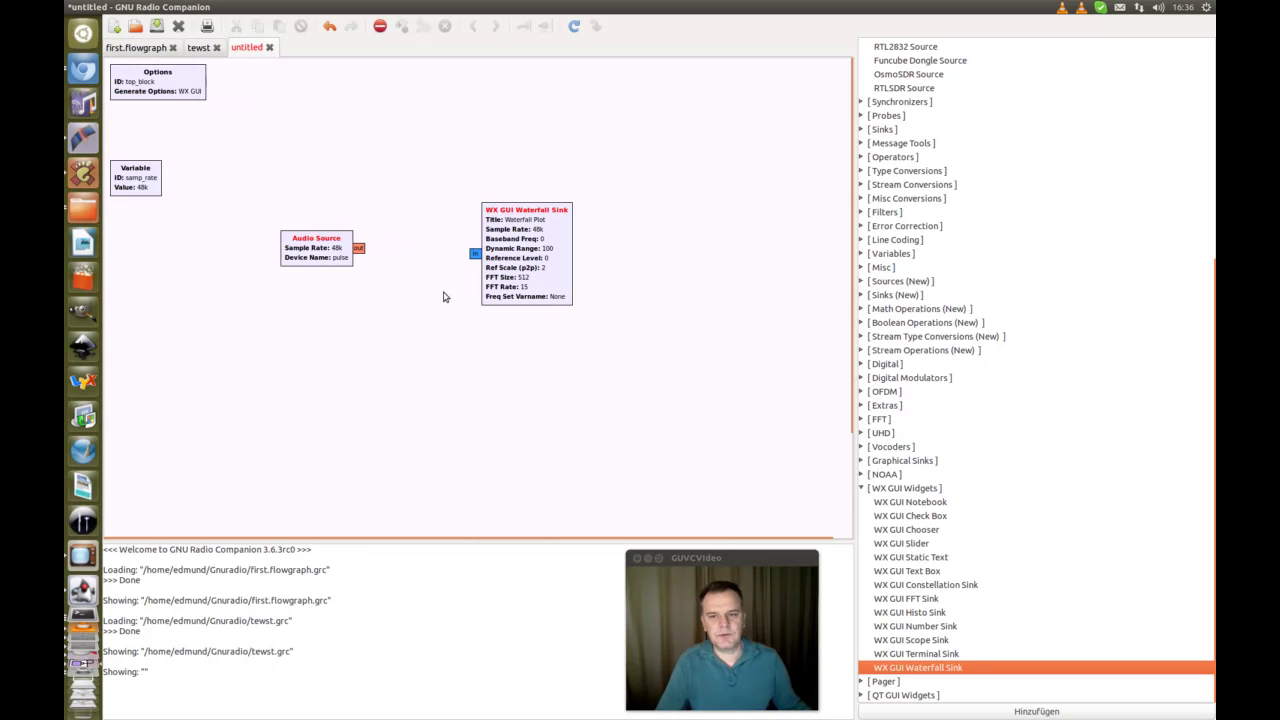
- Examine the Types color mapping to compare the data types of the Audio Source and Waterfall Sink ports
mouse_move(166, 6)
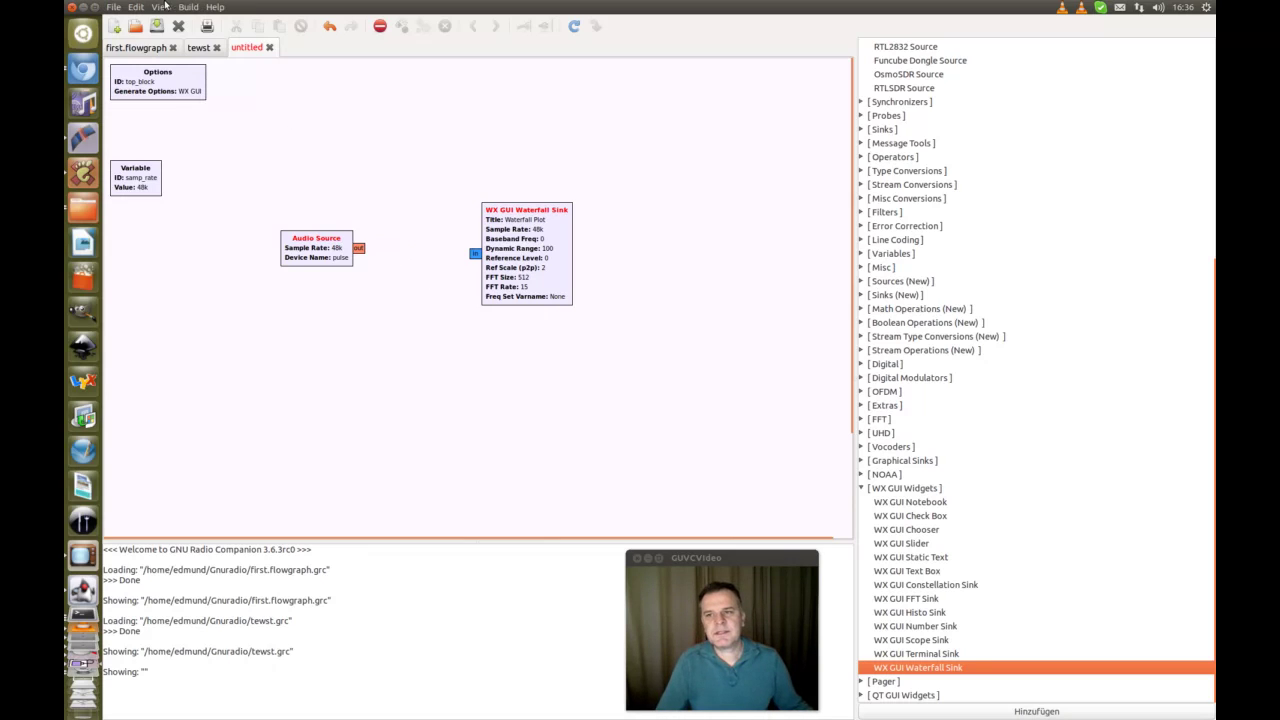
left_click(215, 7)
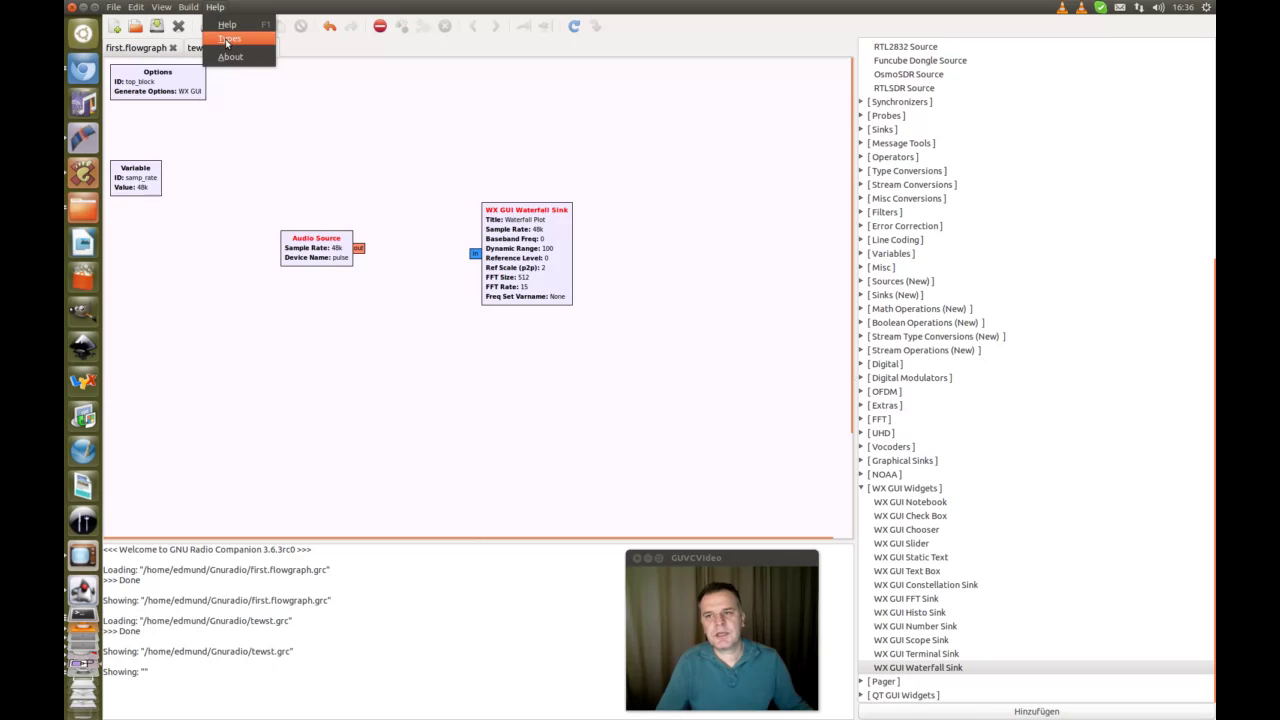
left_click(227, 42)
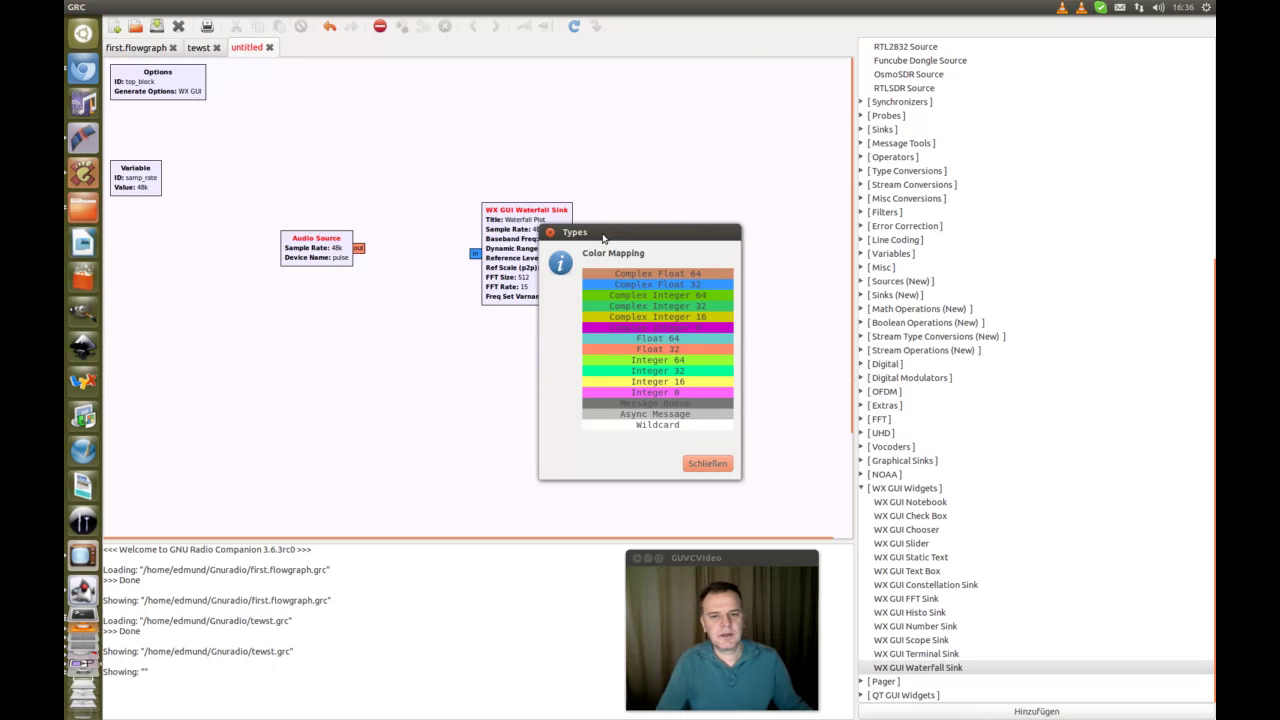
left_click_drag(603, 240, 456, 142)
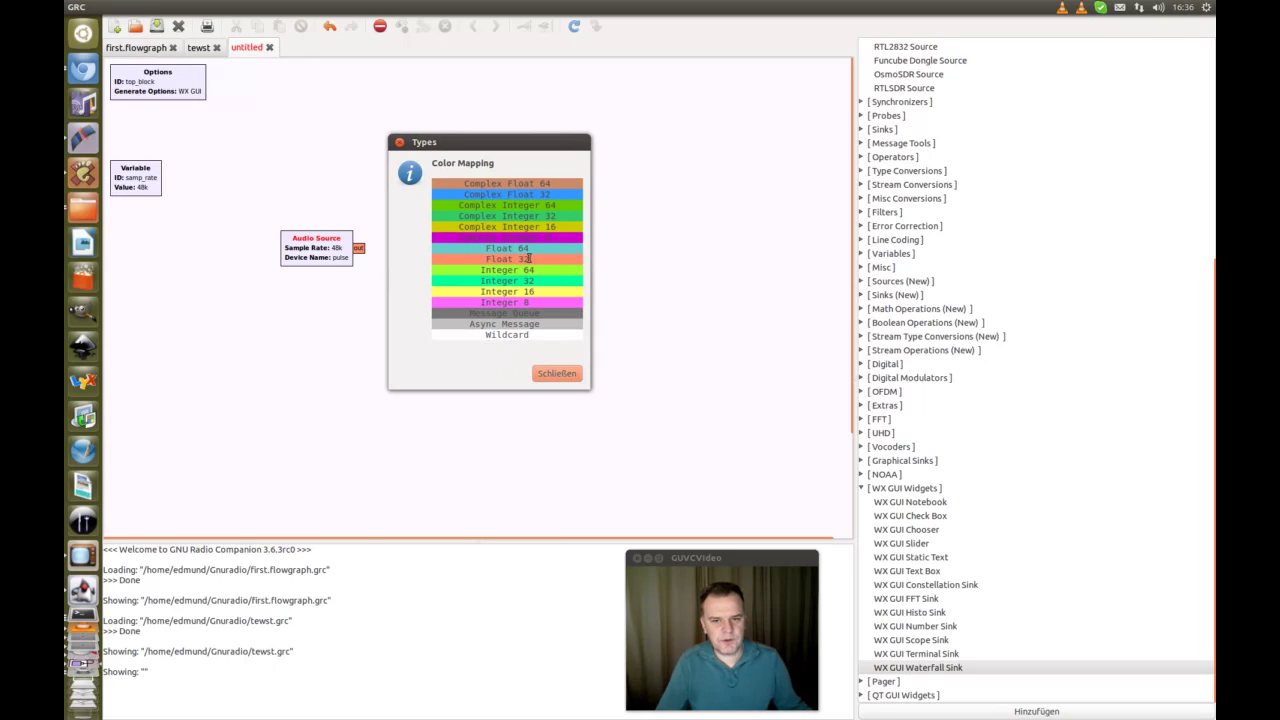
left_click_drag(486, 143, 684, 146)
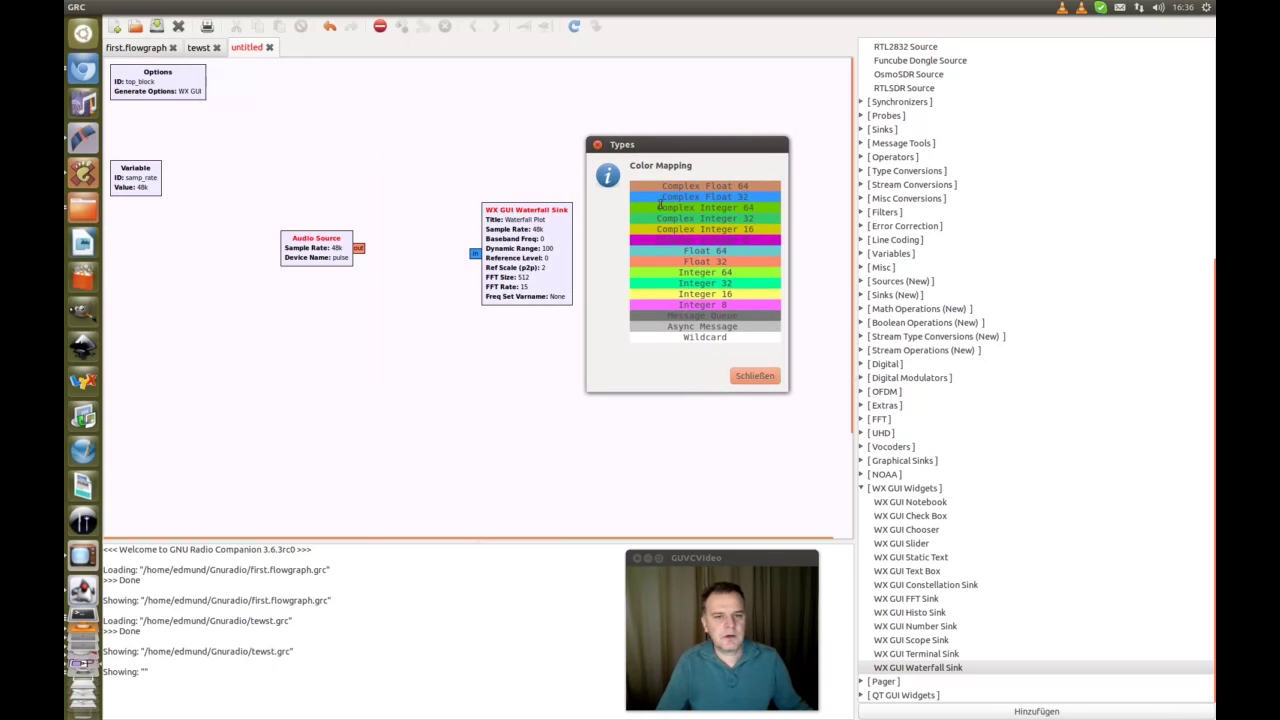
left_click(754, 376)
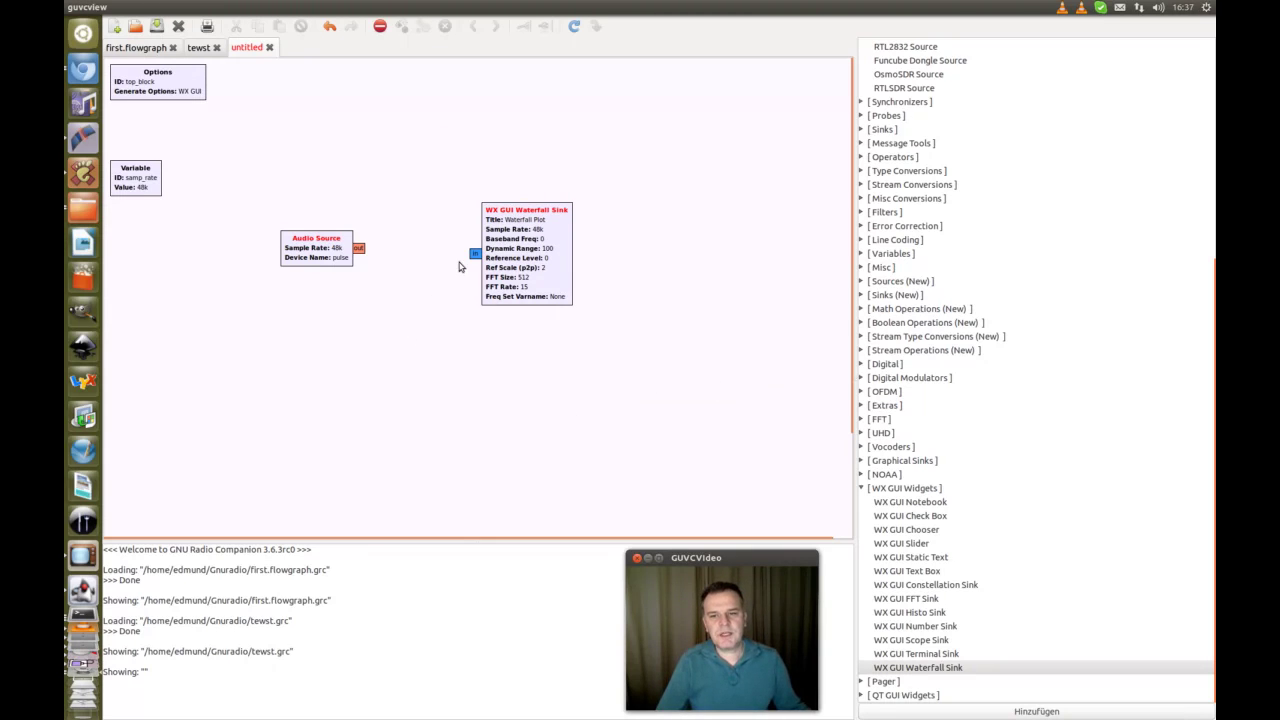
- Set the WX GUI Waterfall Sink's type to Float so its input matches the Audio Source output
double_click(497, 257)
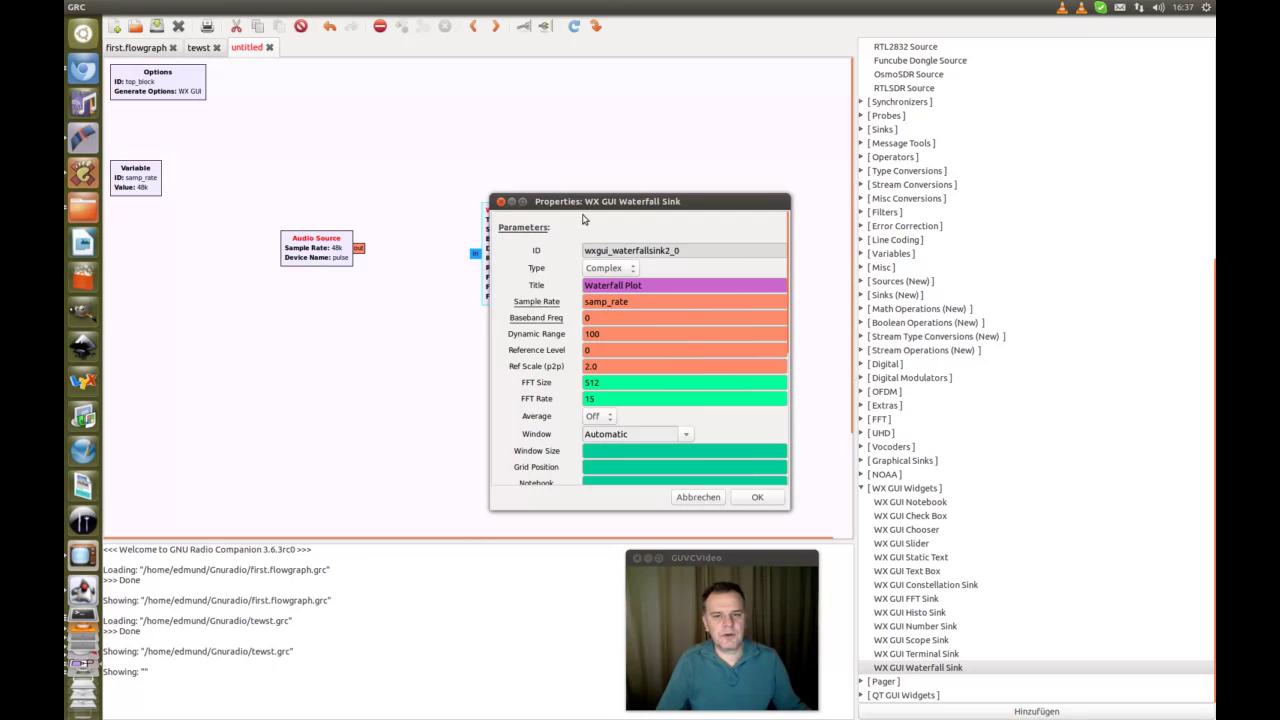
left_click_drag(597, 204, 605, 149)
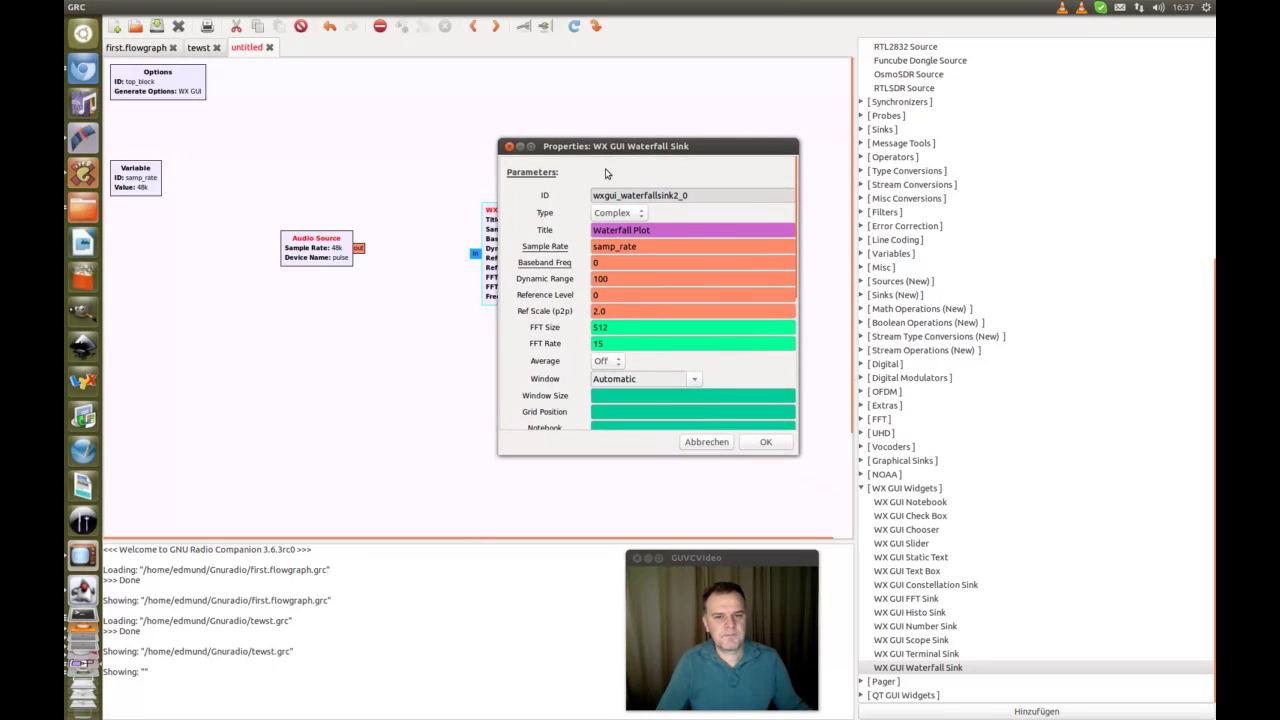
left_click(624, 216)
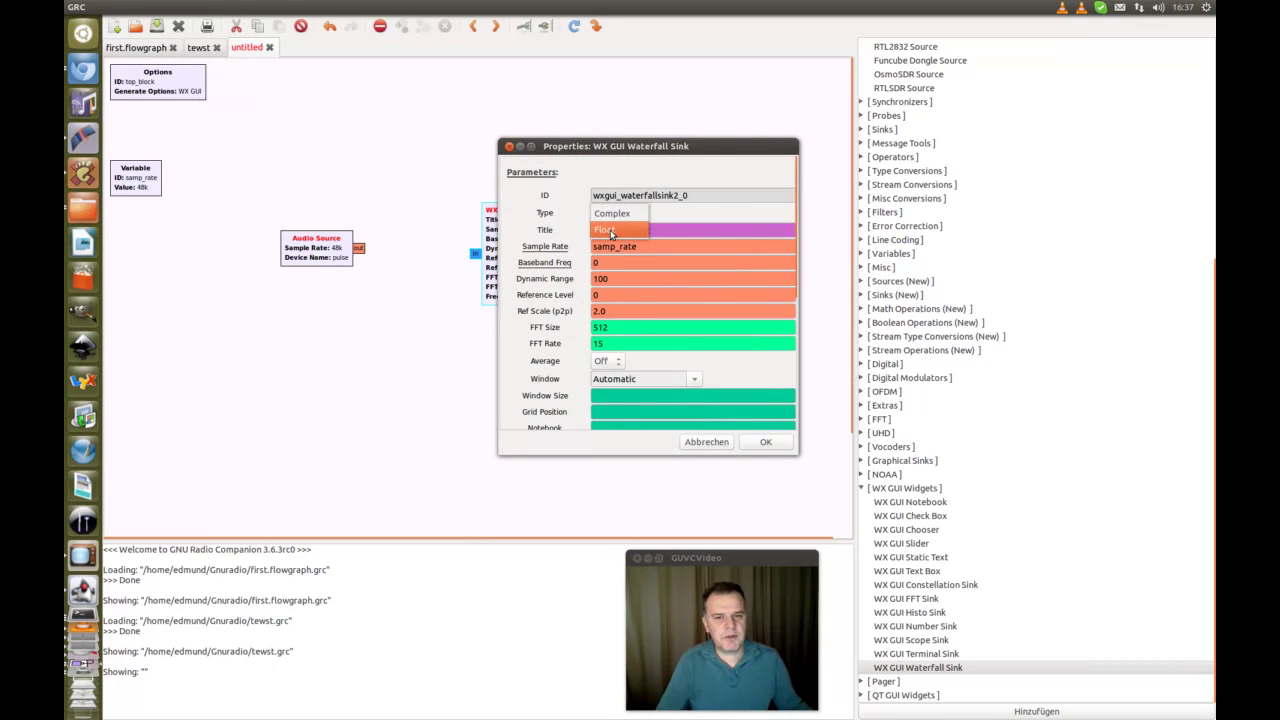
left_click(609, 231)
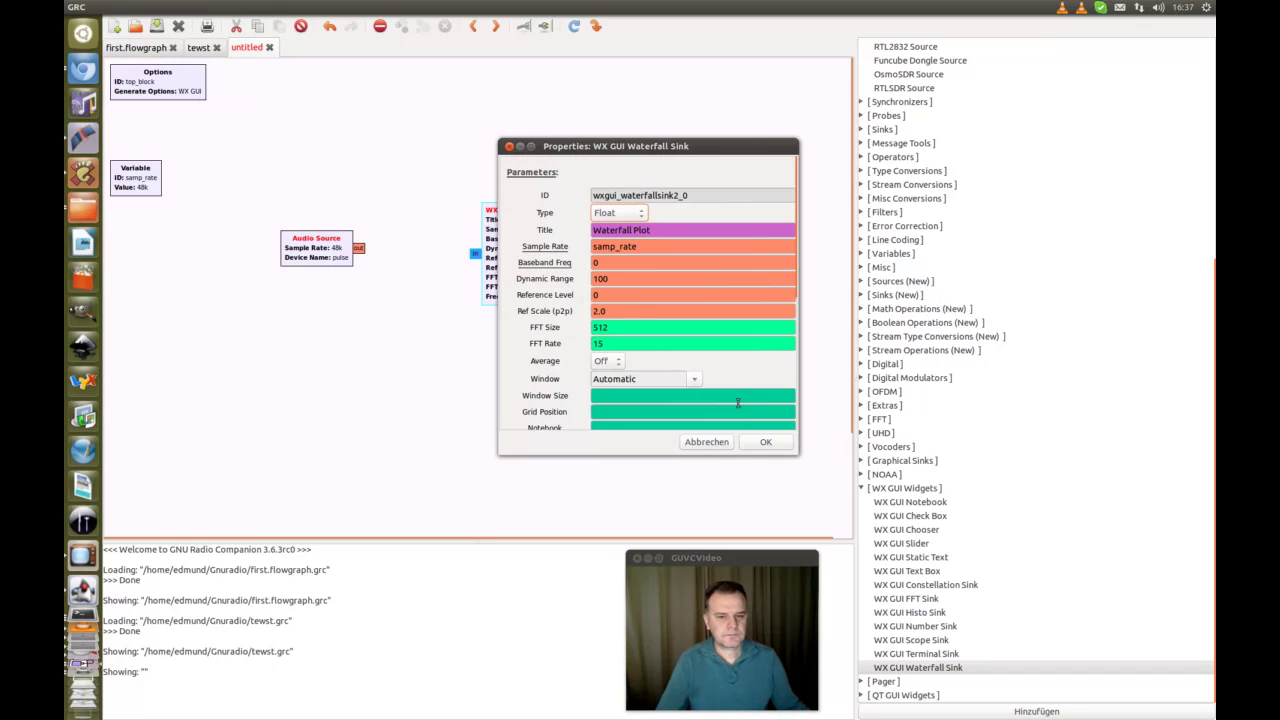
left_click(762, 442)
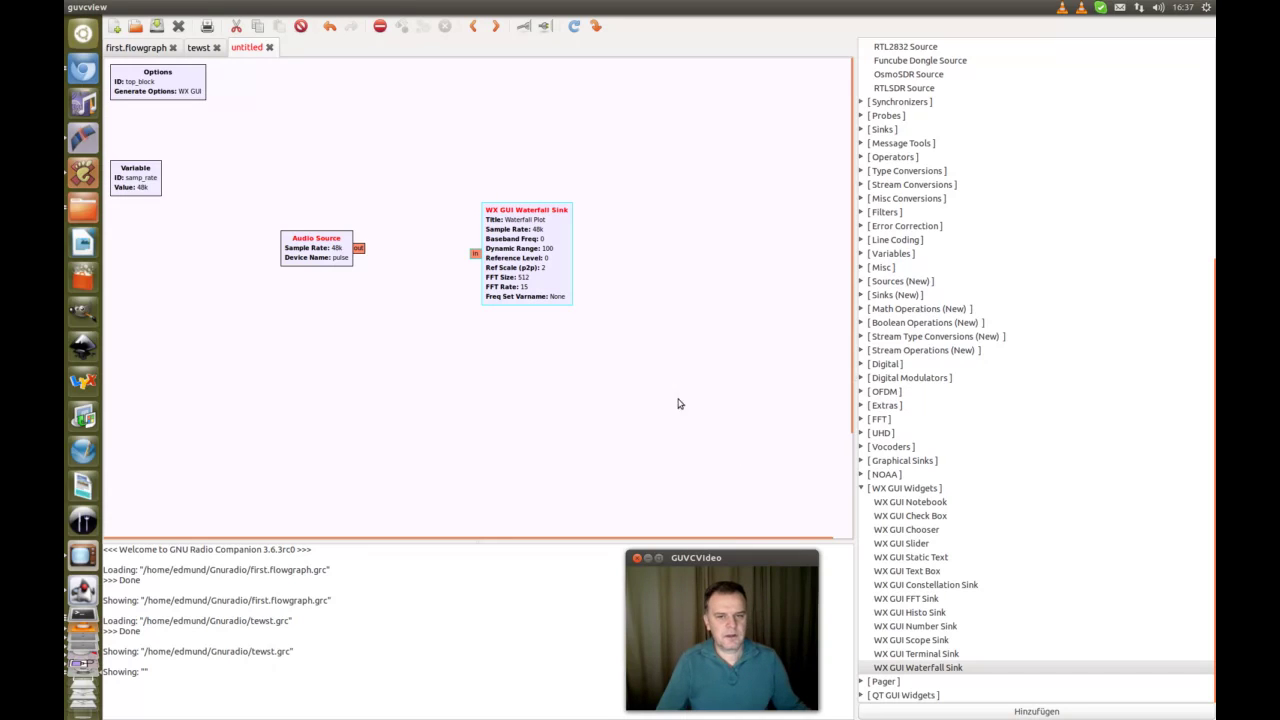
- Connect the Audio Source output to the WX GUI Waterfall Sink input
left_click(579, 146)
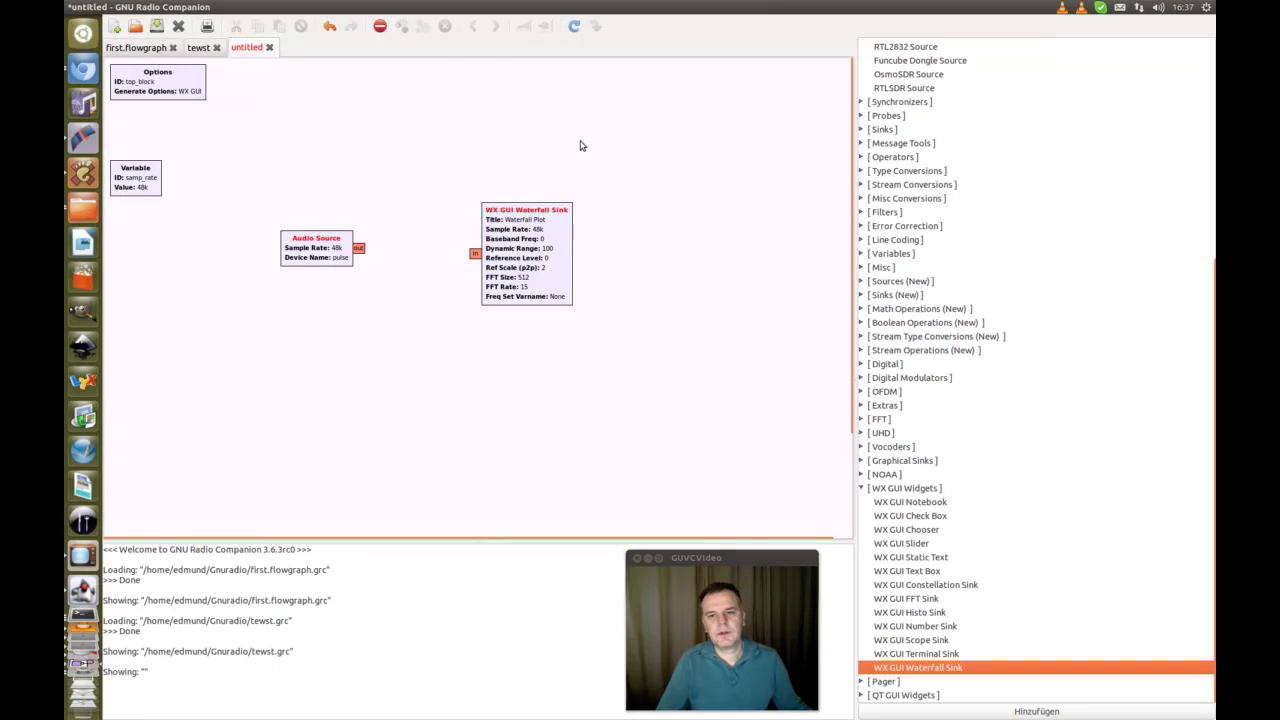
left_click(359, 251)
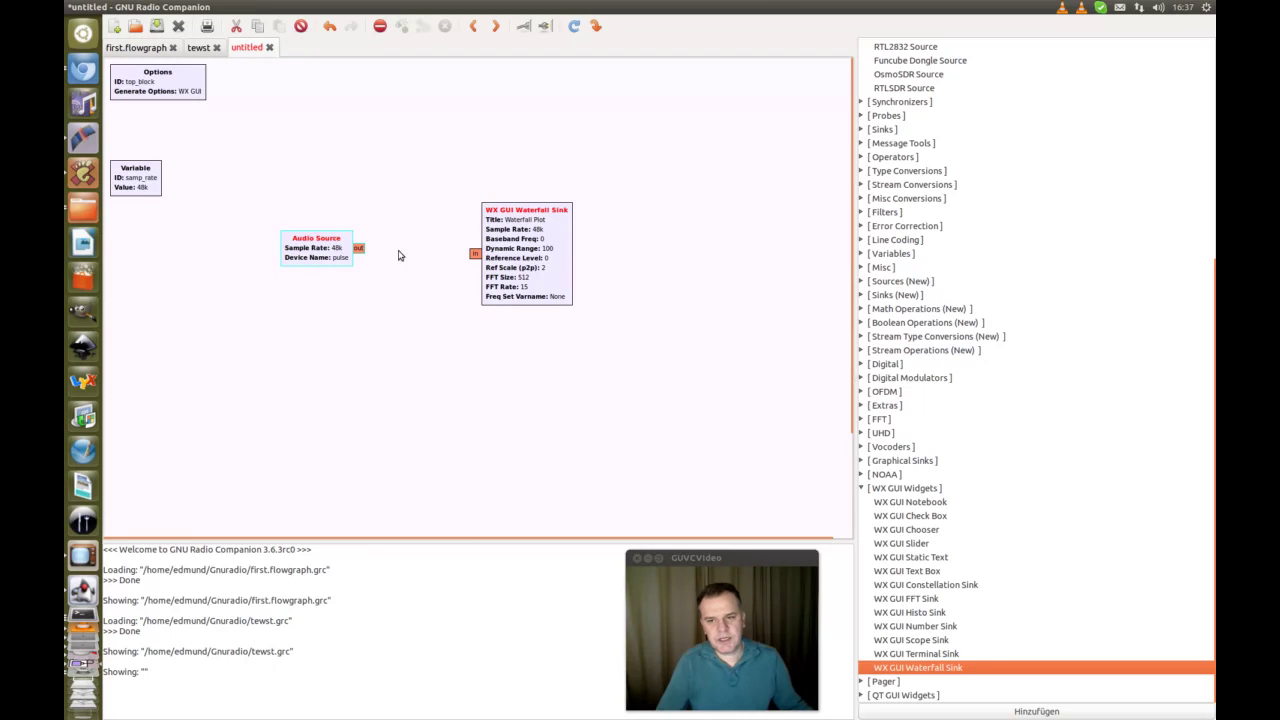
left_click(475, 255)
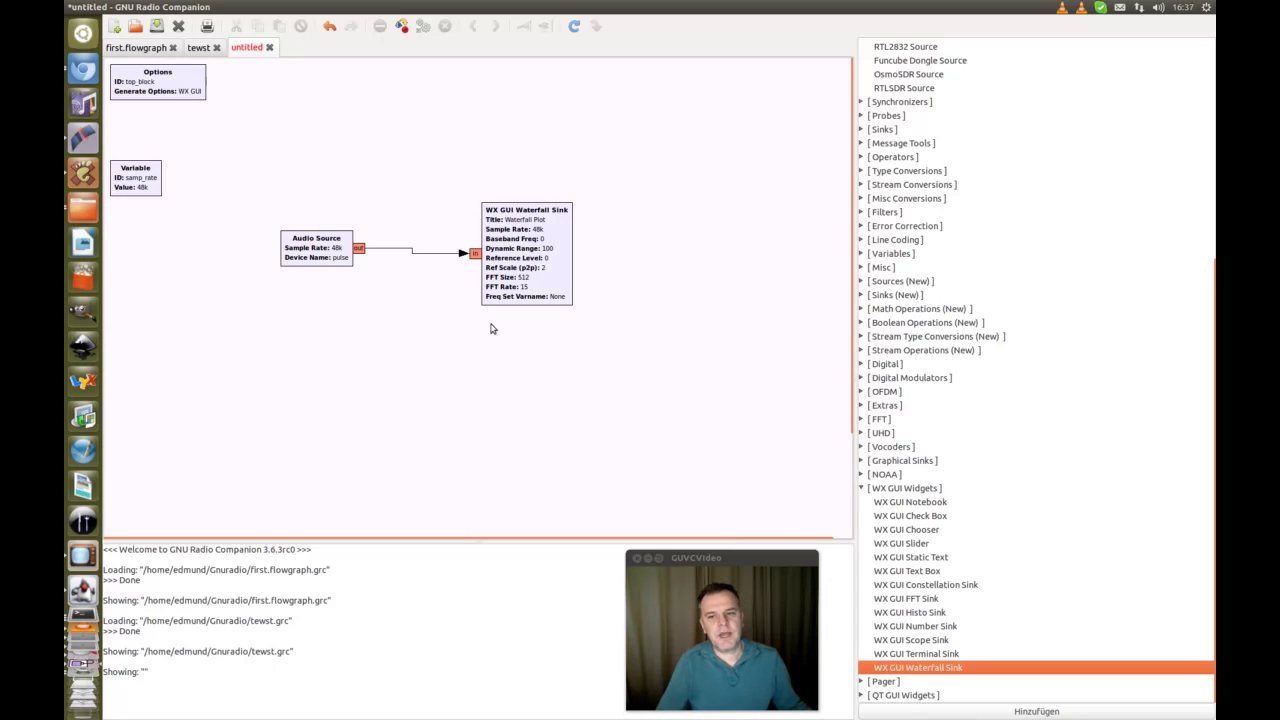
- Start generating the flowgraph and enter audio.in.flowqgraph.grc as the file name to save it under
left_click(401, 27)
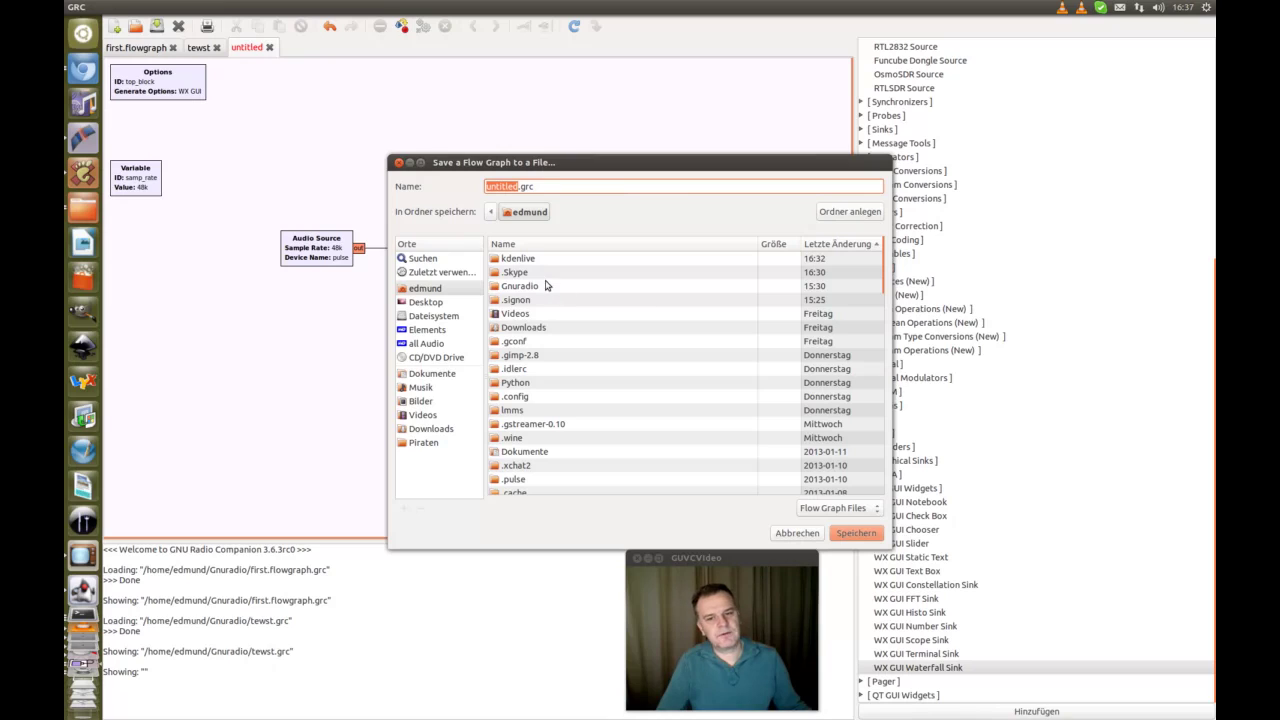
left_click(518, 186)
key("BackSpace")
key("BackSpace")
key("BackSpace")
key("BackSpace")
key("BackSpace")
key("BackSpace")
key("BackSpace")
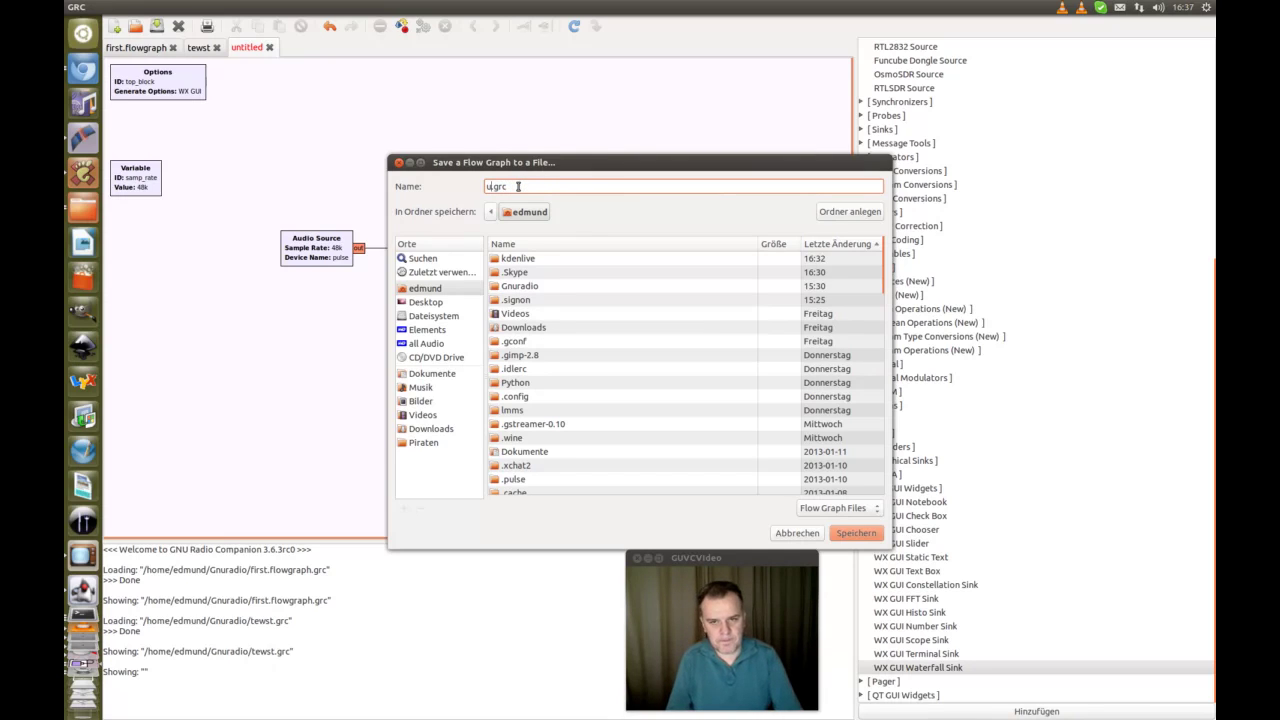
type("audio.in")
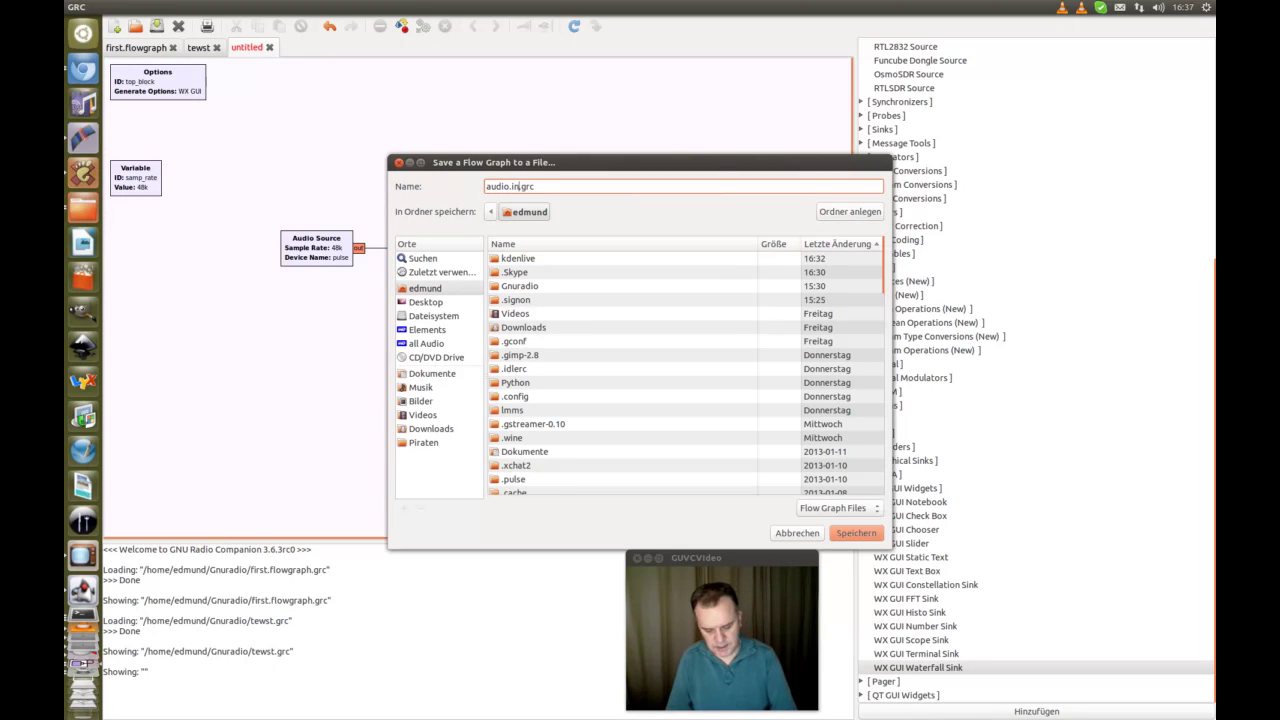
type(".flowgra")
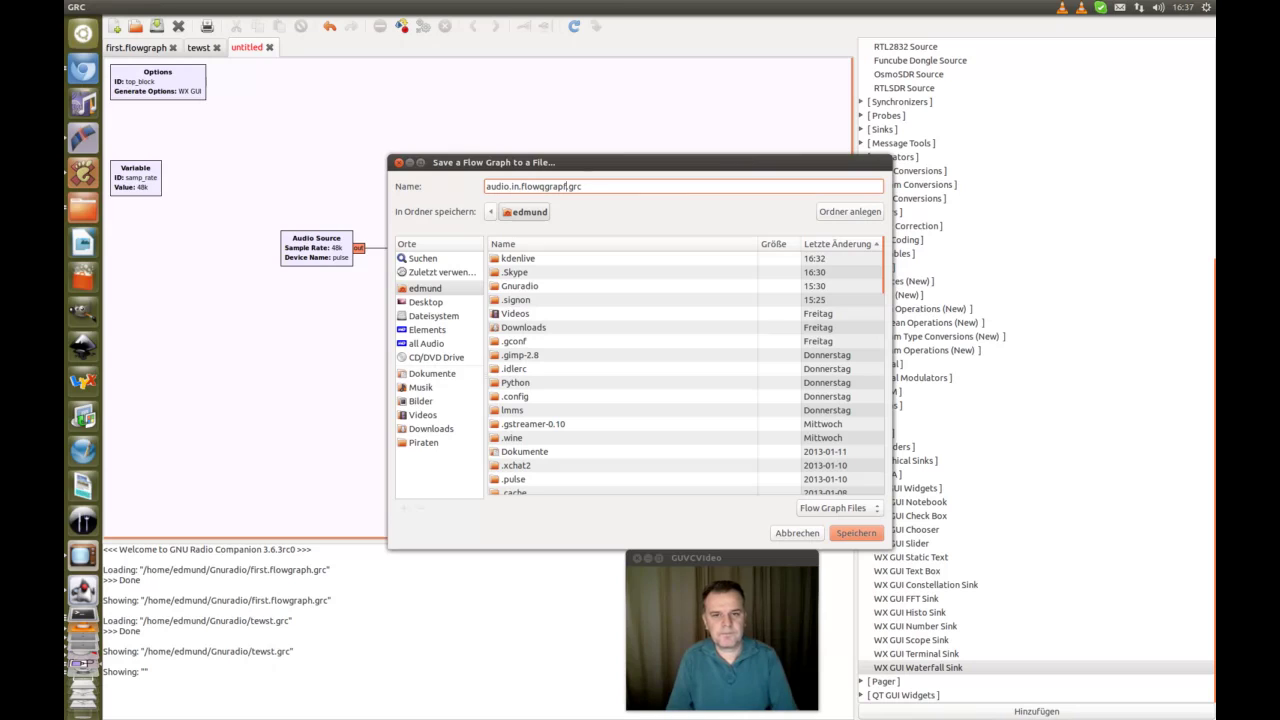
type("ph")
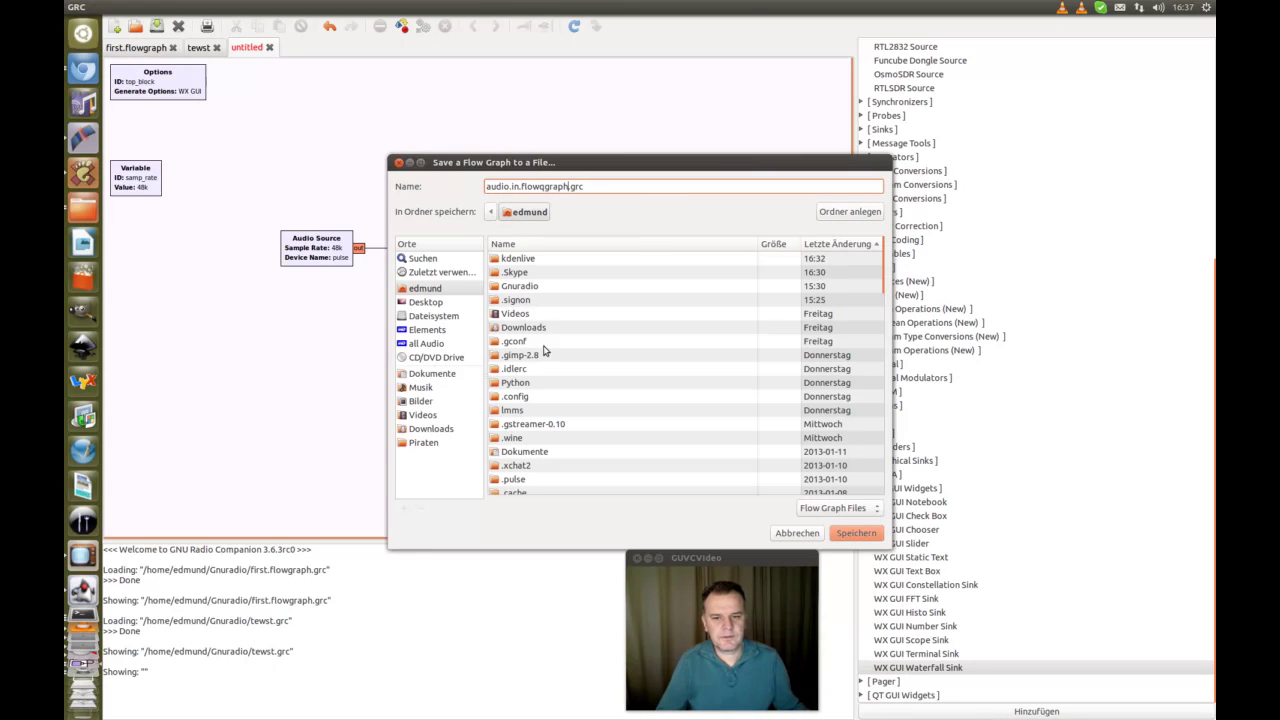
- Sort the folder list by name and save the flowgraph in the Gnuradio folder of the home directory
left_click(640, 244)
scroll(584, 316, "down", 10)
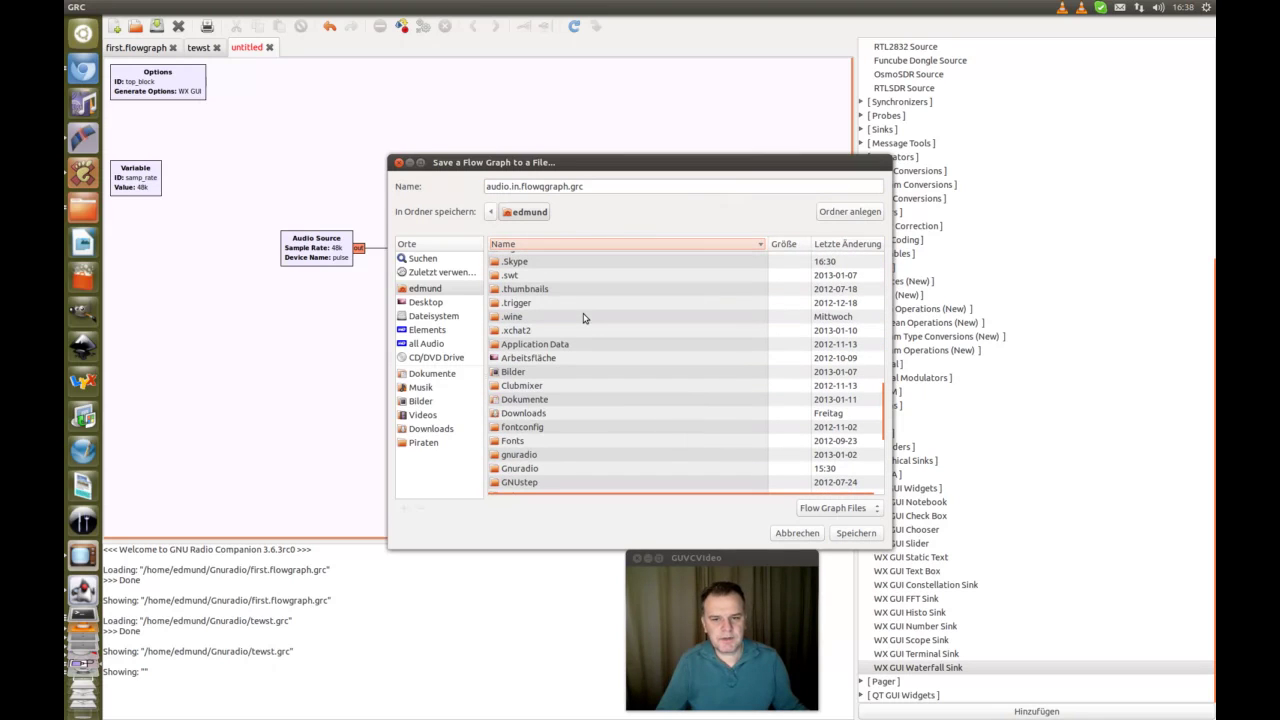
scroll(584, 316, "down", 3)
double_click(521, 375)
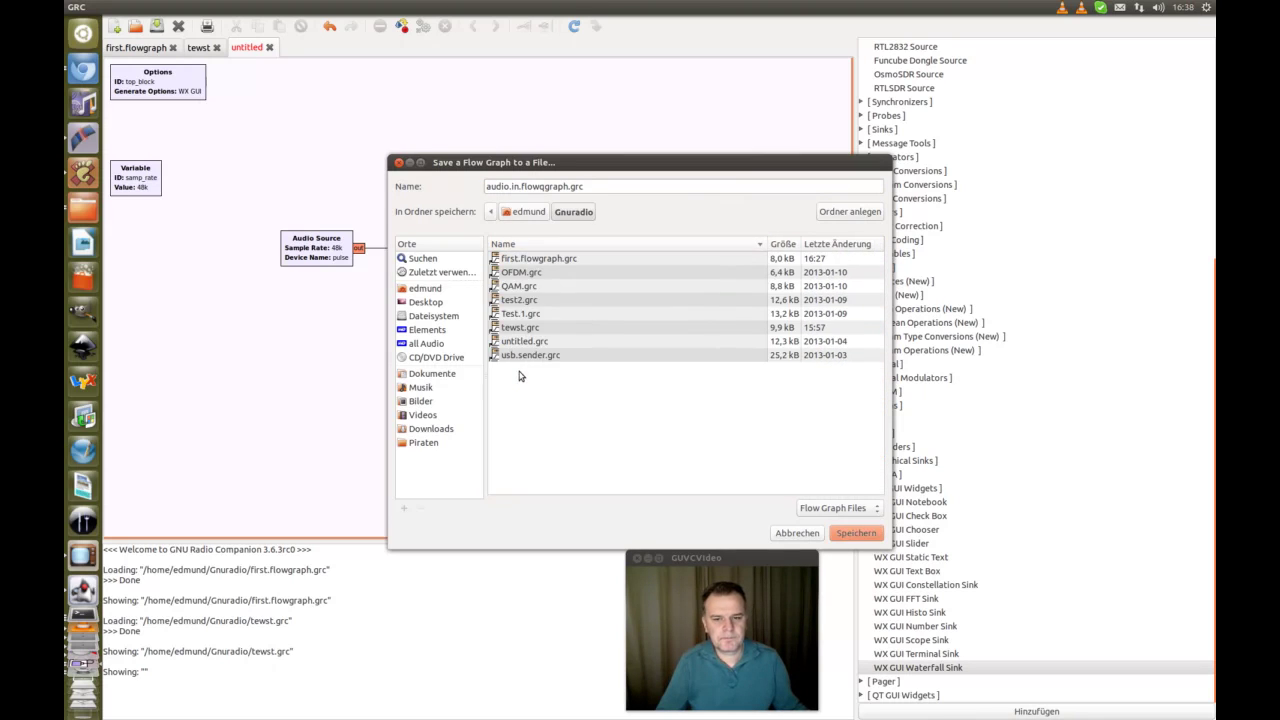
left_click(855, 533)
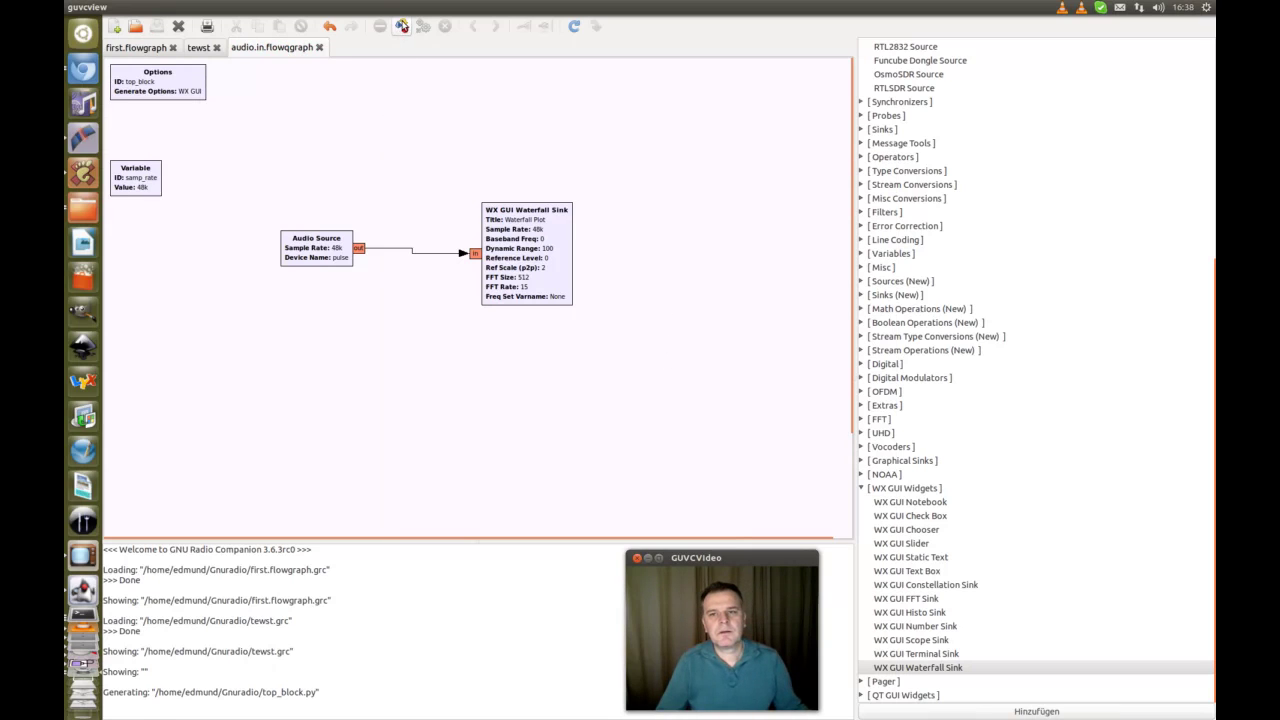
- Generate and execute the flowgraph, watch the audio input in the waterfall plot, and close the plot window
left_click(401, 26)
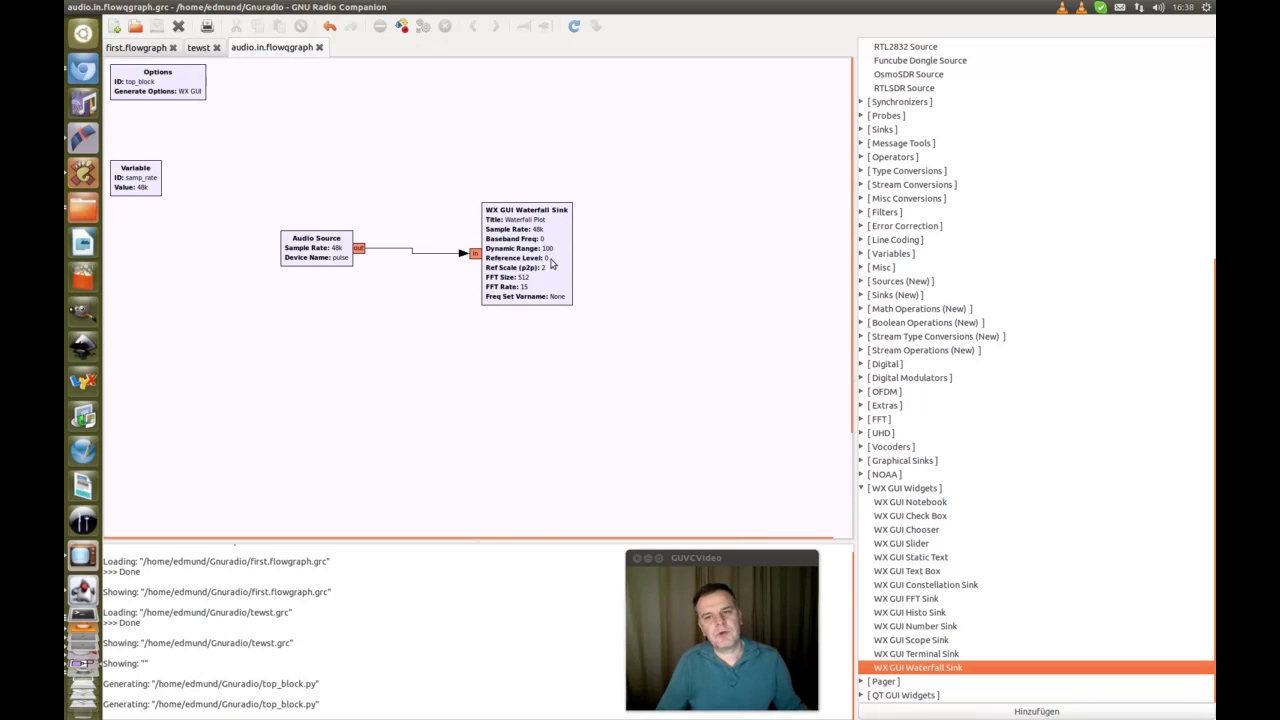
left_click(422, 28)
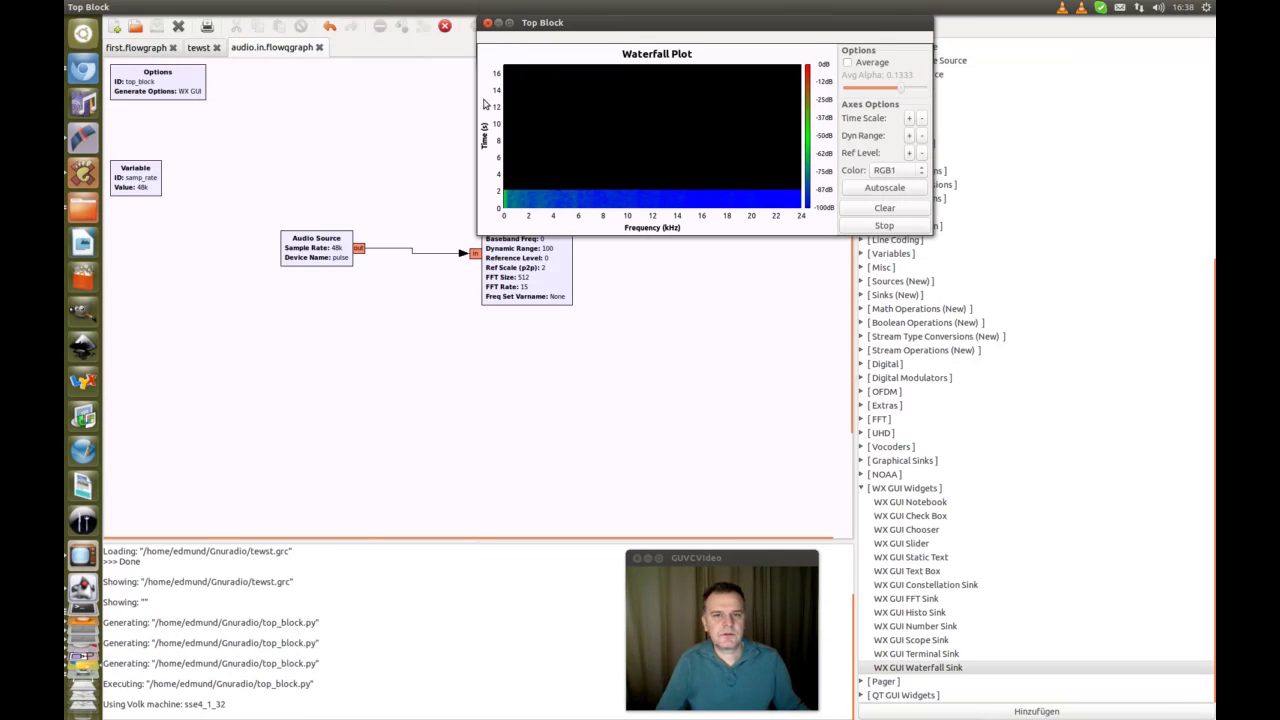
left_click_drag(575, 24, 477, 176)
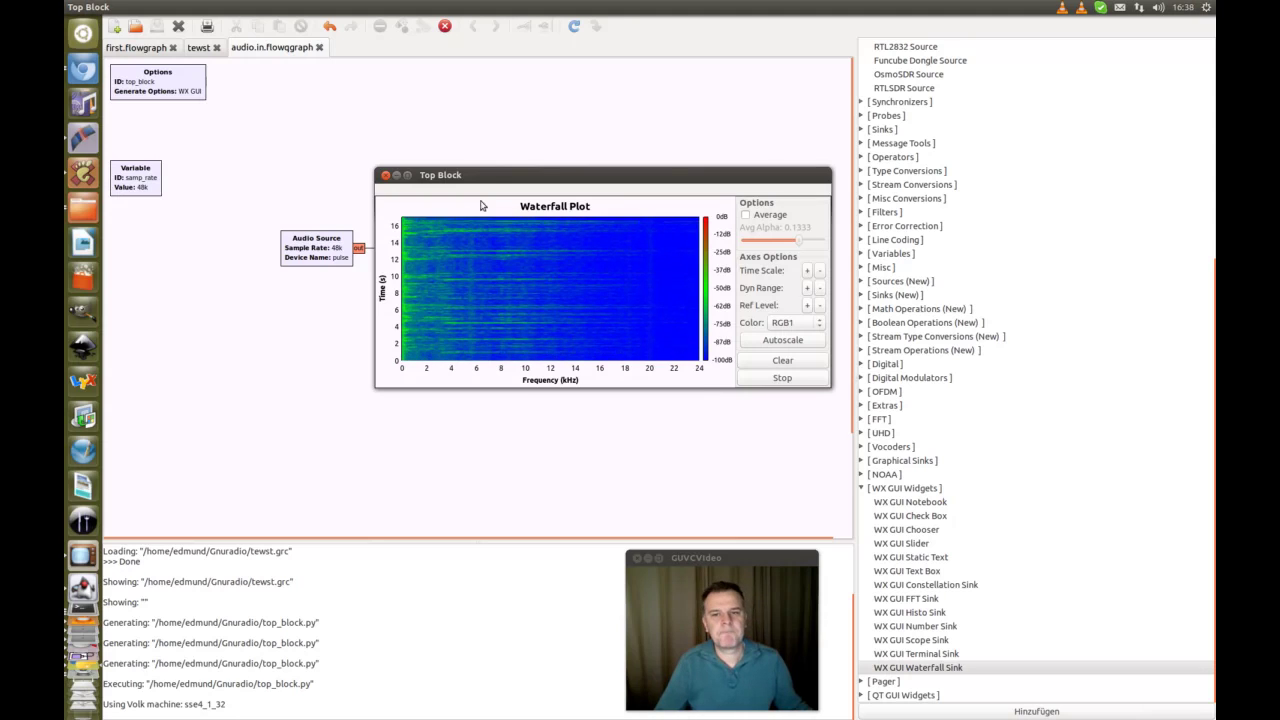
left_click_drag(494, 175, 456, 141)
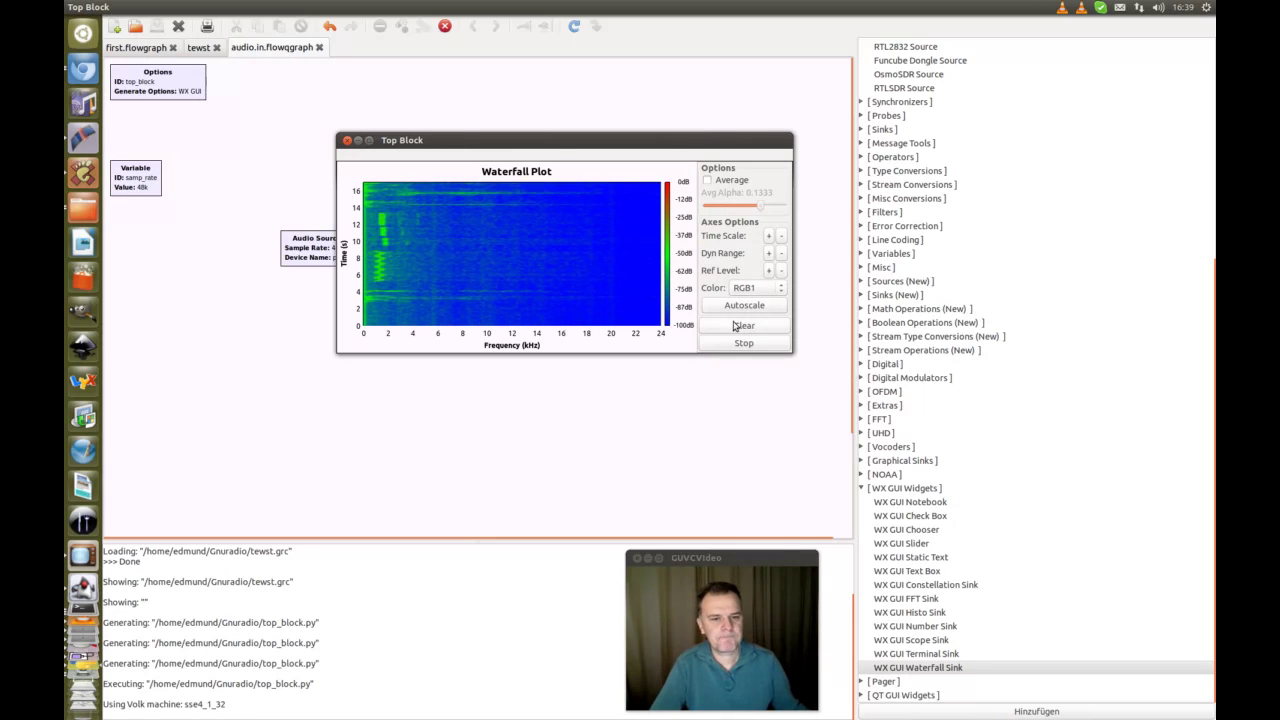
left_click(347, 141)
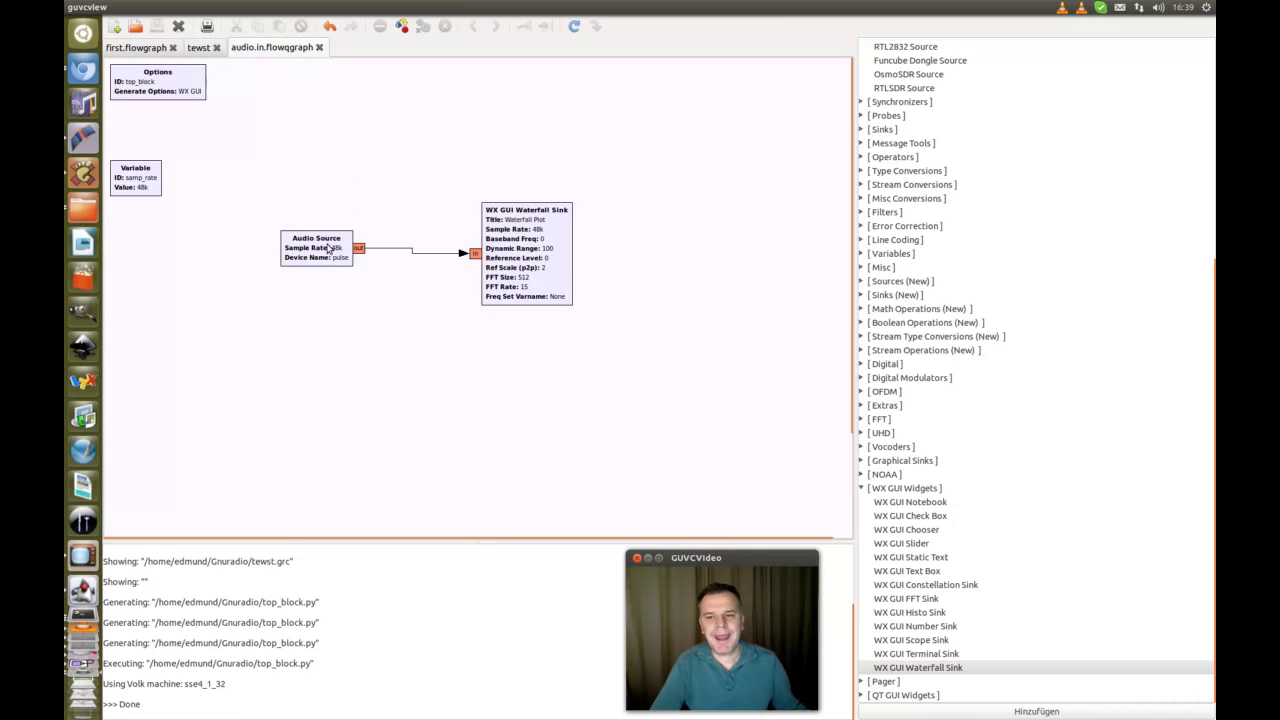
- Move the Waterfall Sink and Audio Source to the upper part of the canvas, and add a Signal Source block in the free space below
left_click_drag(544, 250, 661, 149)
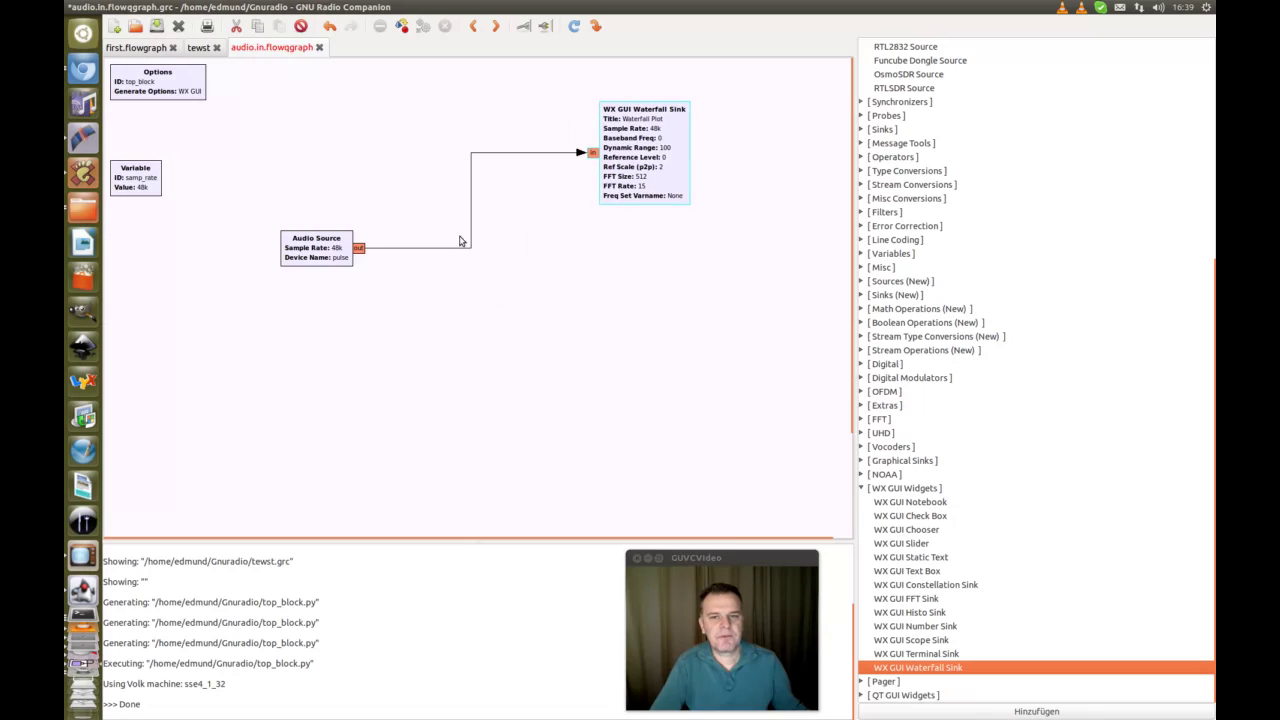
left_click_drag(333, 249, 467, 153)
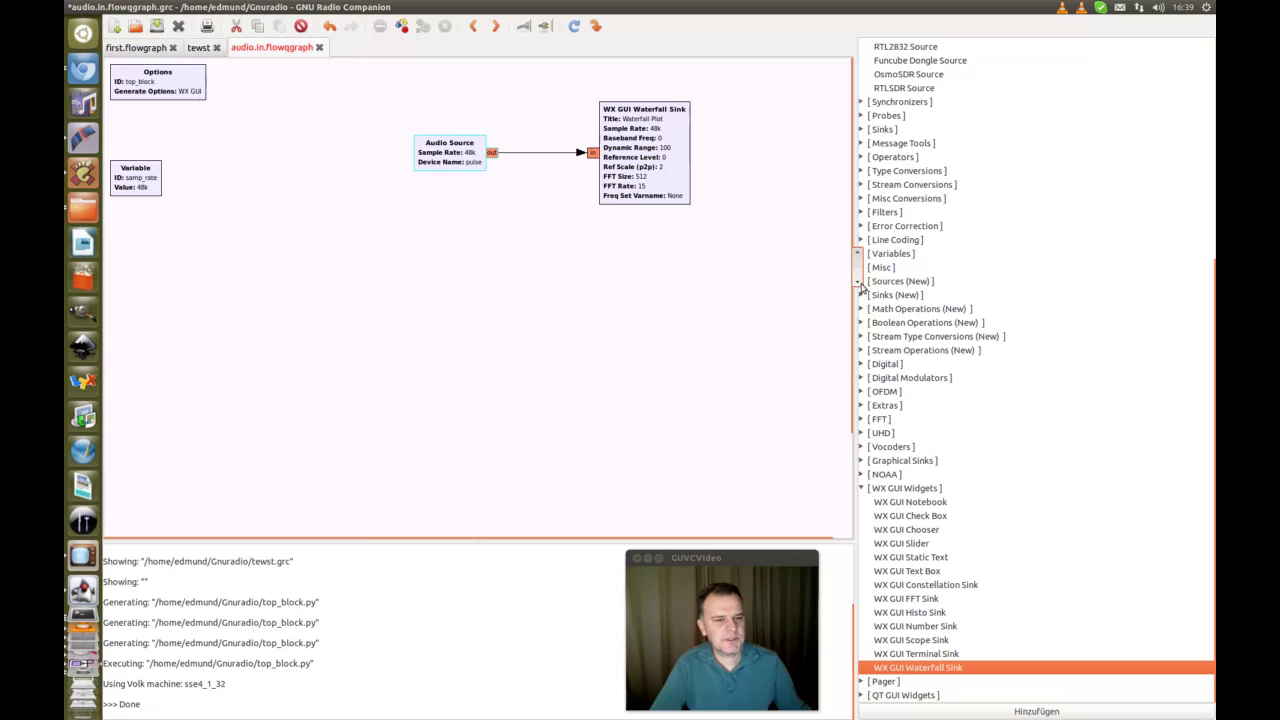
left_click(861, 281)
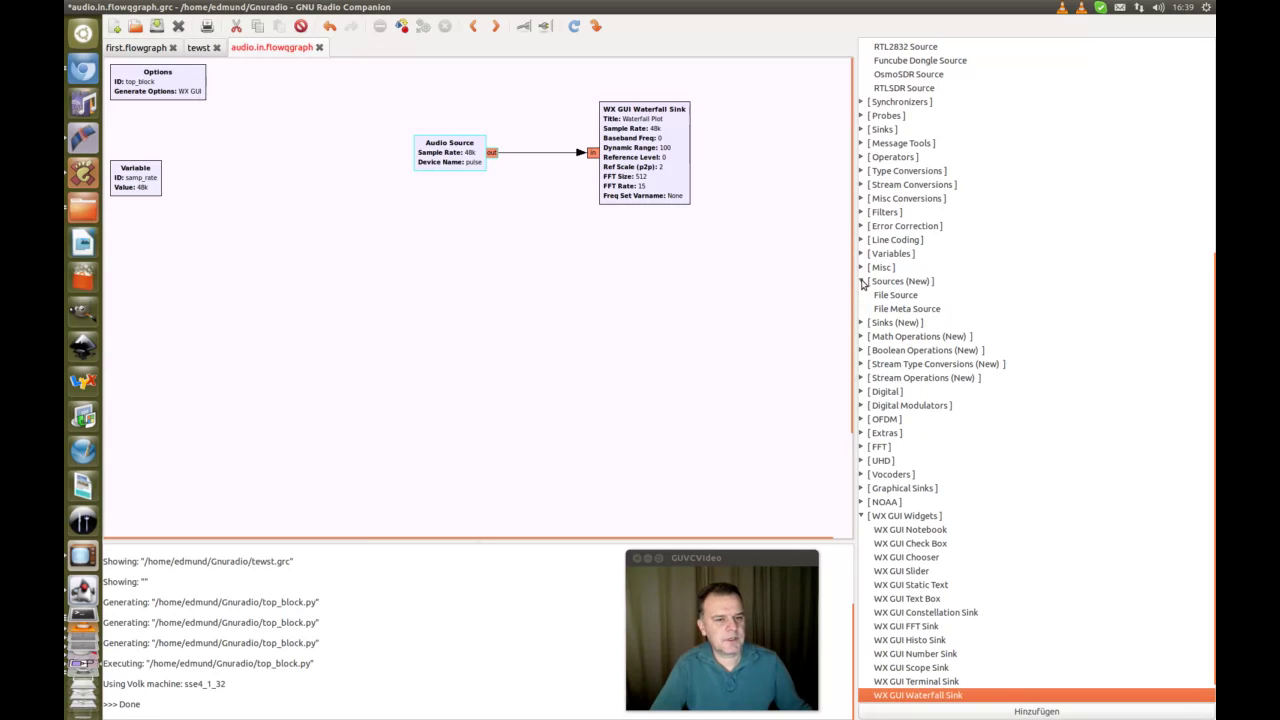
left_click(861, 281)
scroll(863, 258, "up", 6)
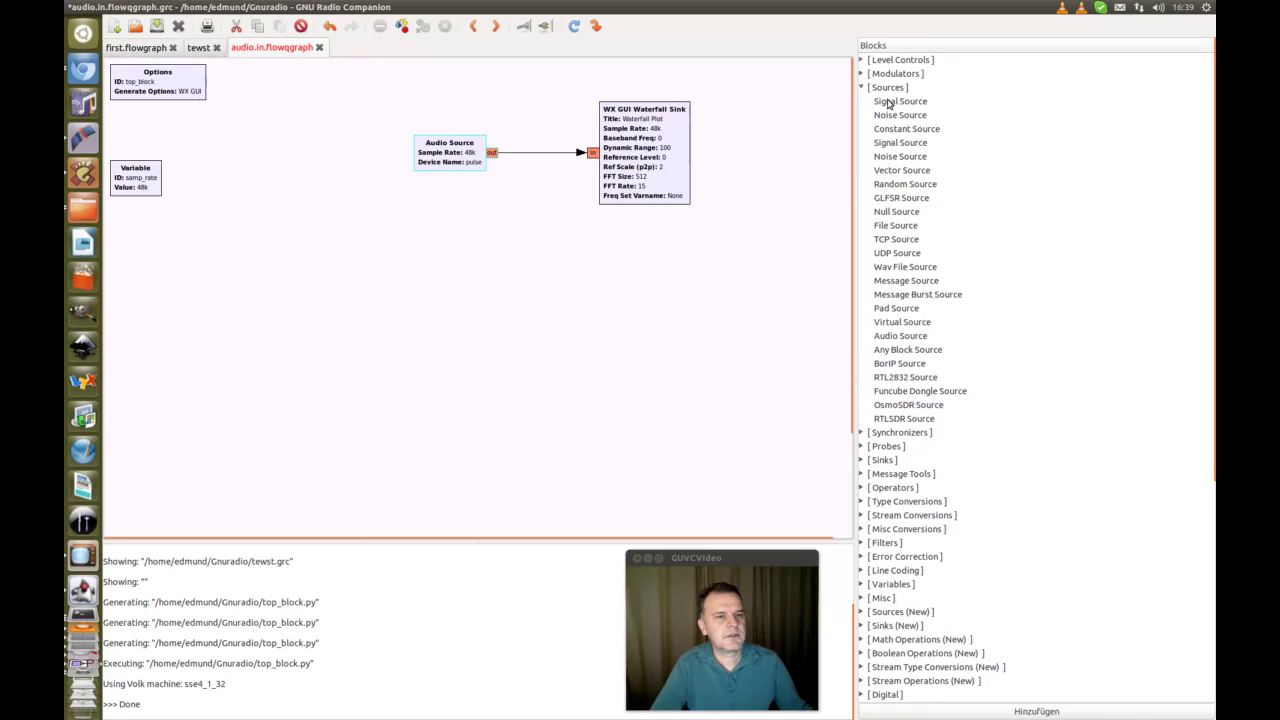
left_click(888, 102)
left_click_drag(888, 102, 296, 298)
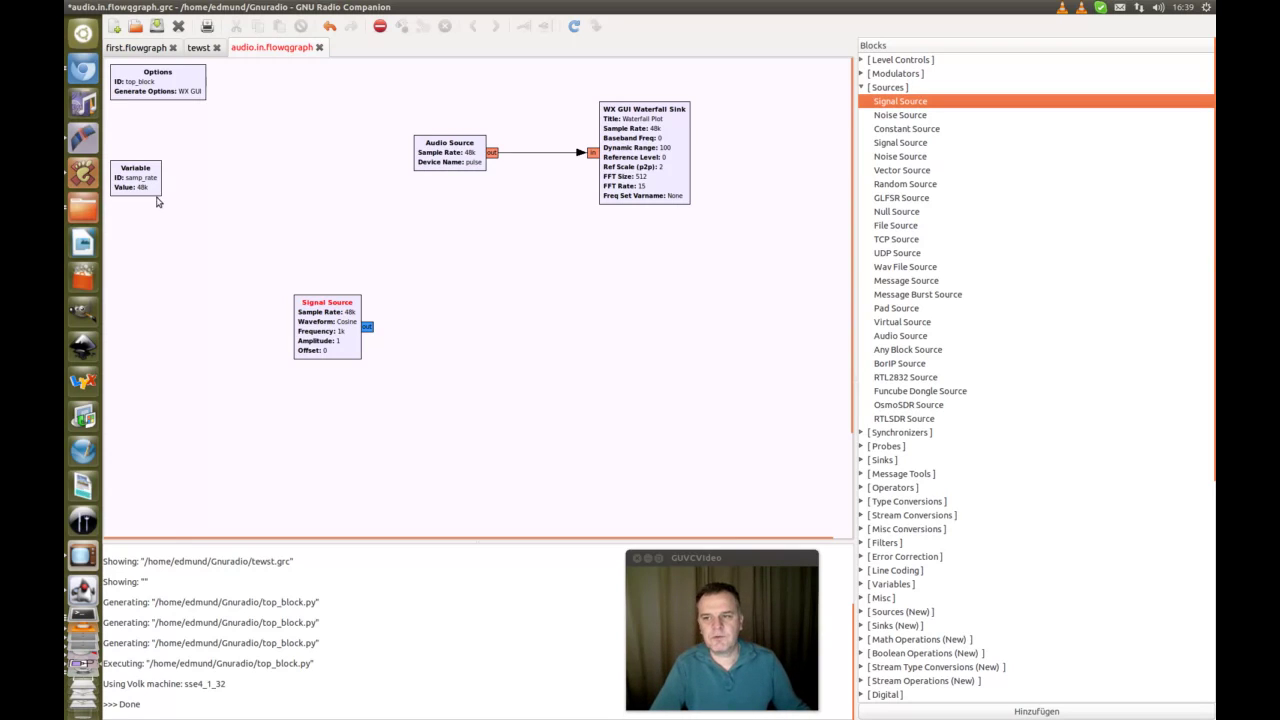
- Set the Signal Source's waveform to Sine and output type to Float, and shift the block slightly left
double_click(346, 330)
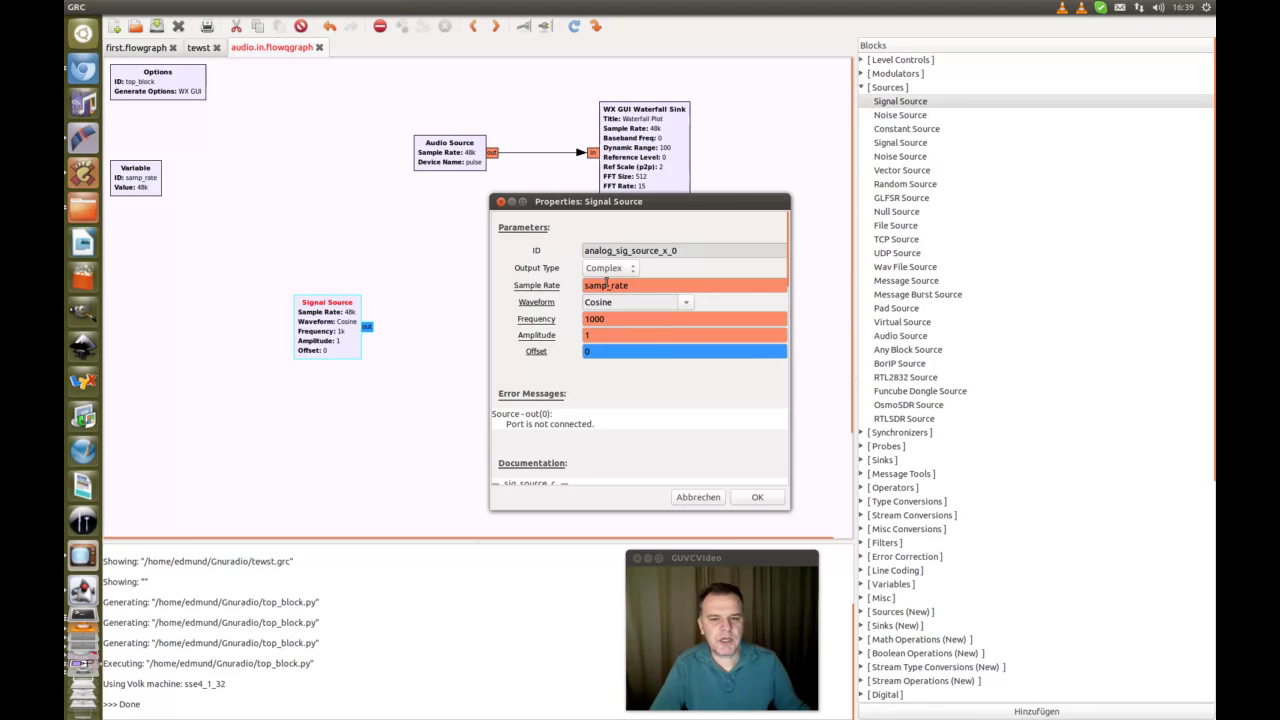
left_click(689, 310)
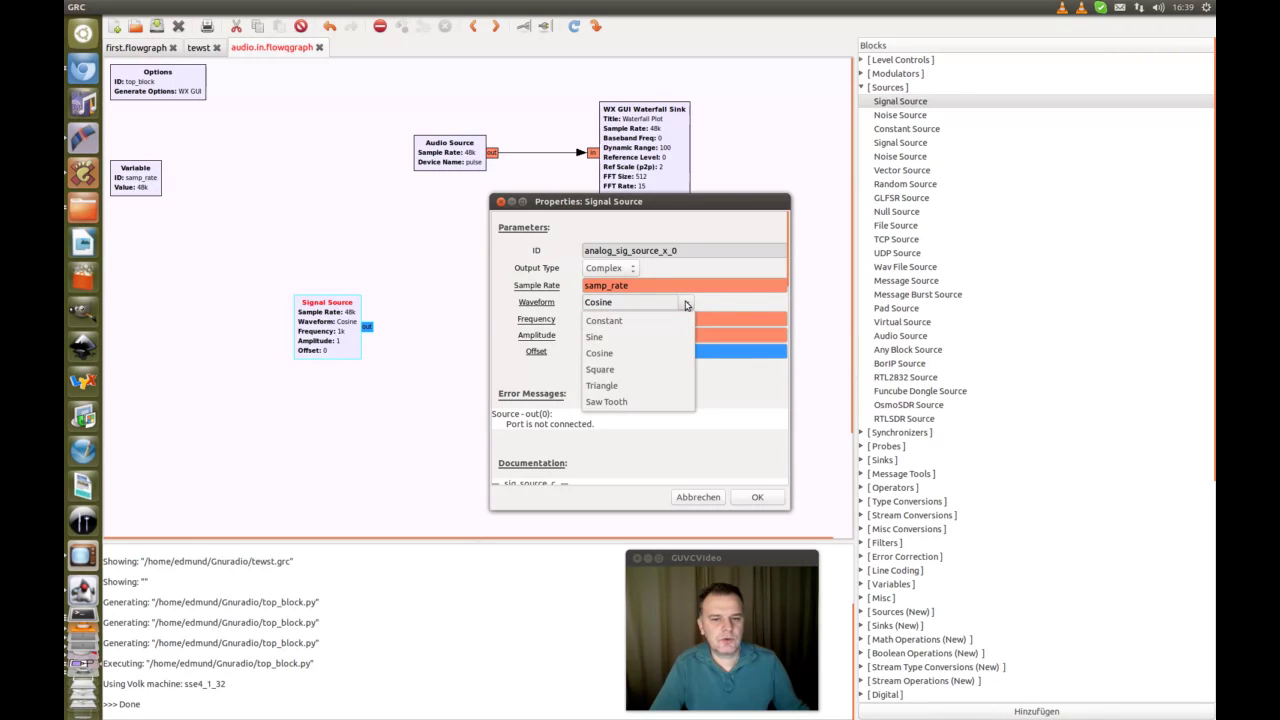
left_click(600, 336)
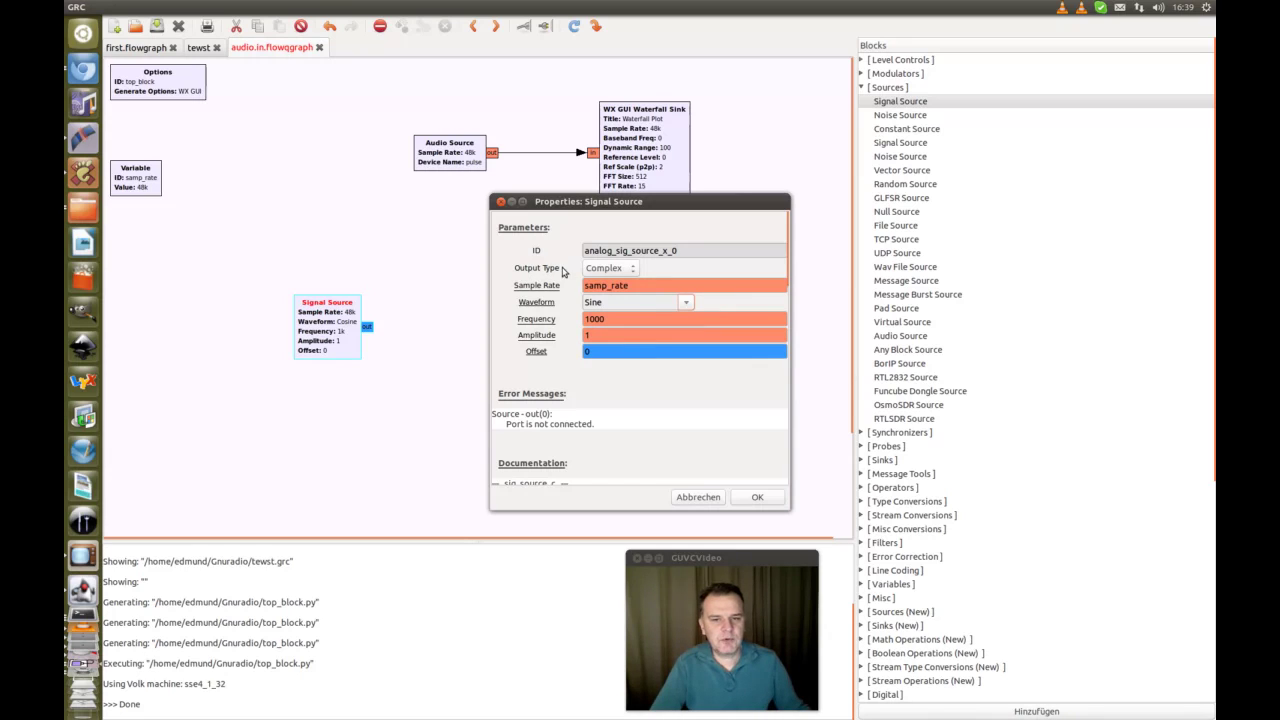
left_click(605, 268)
left_click(599, 286)
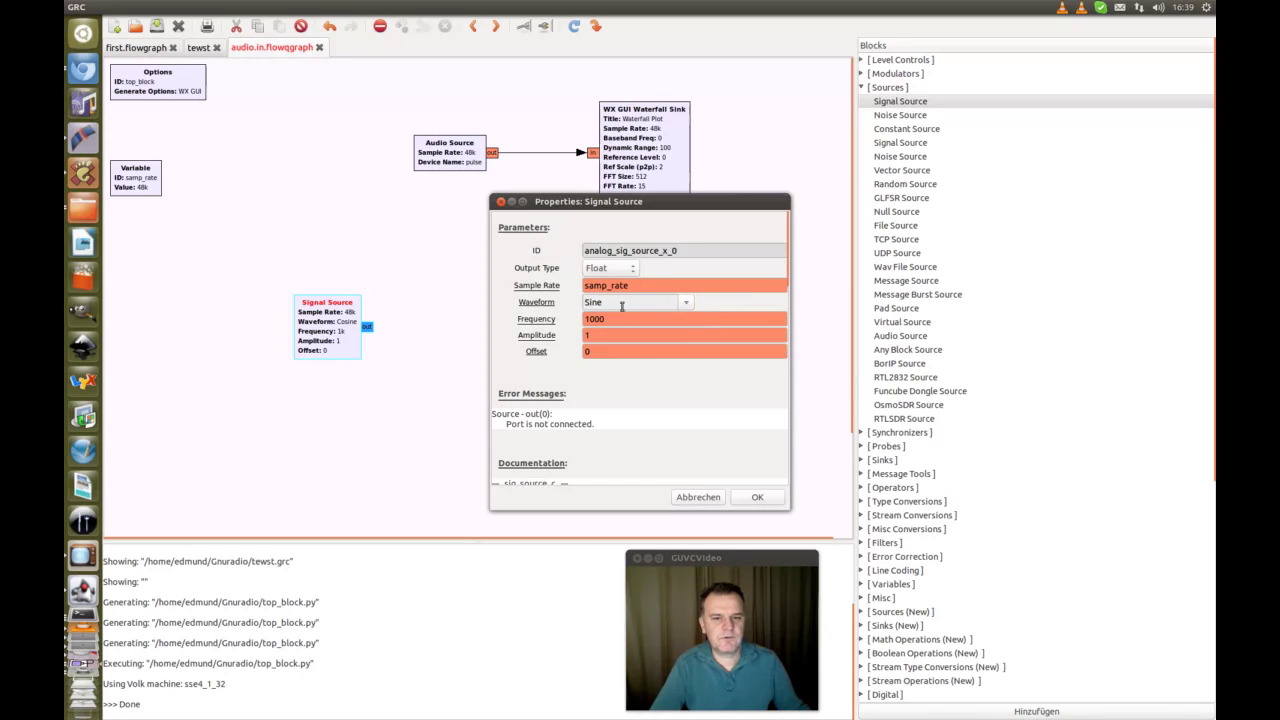
left_click(757, 498)
left_click_drag(338, 338, 303, 343)
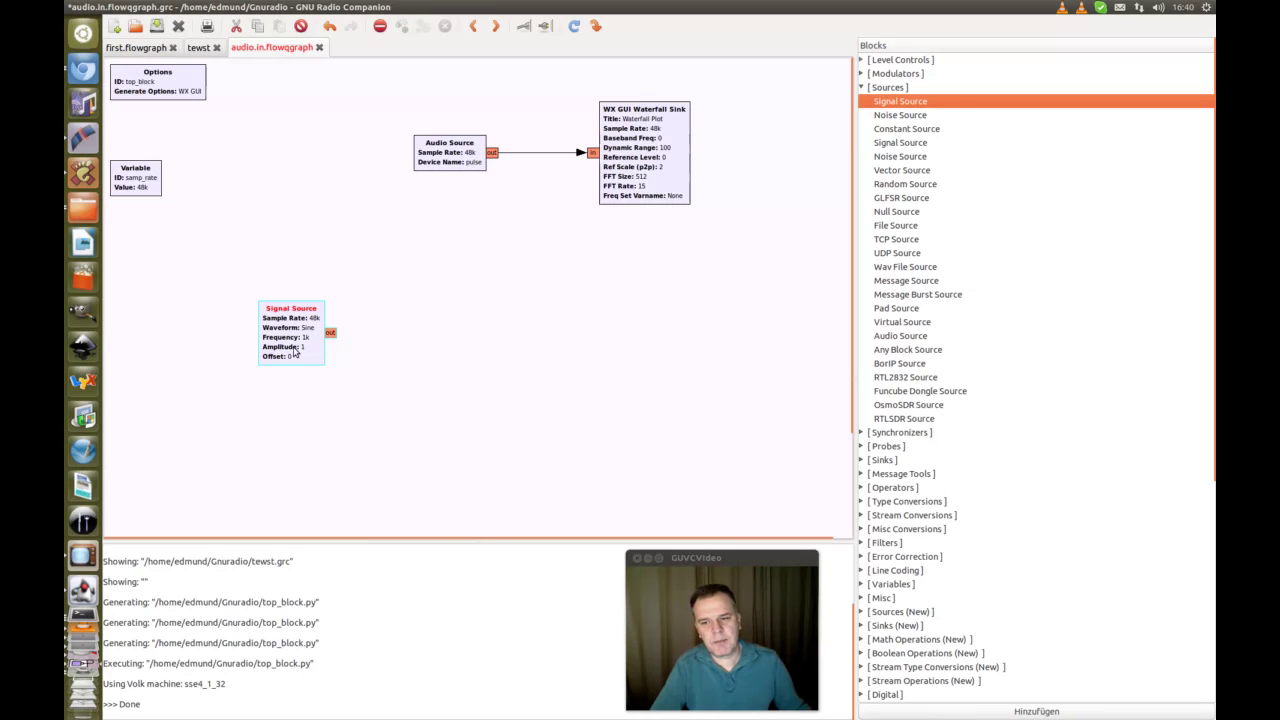
- Set the Signal Source's amplitude to 0.1
double_click(298, 342)
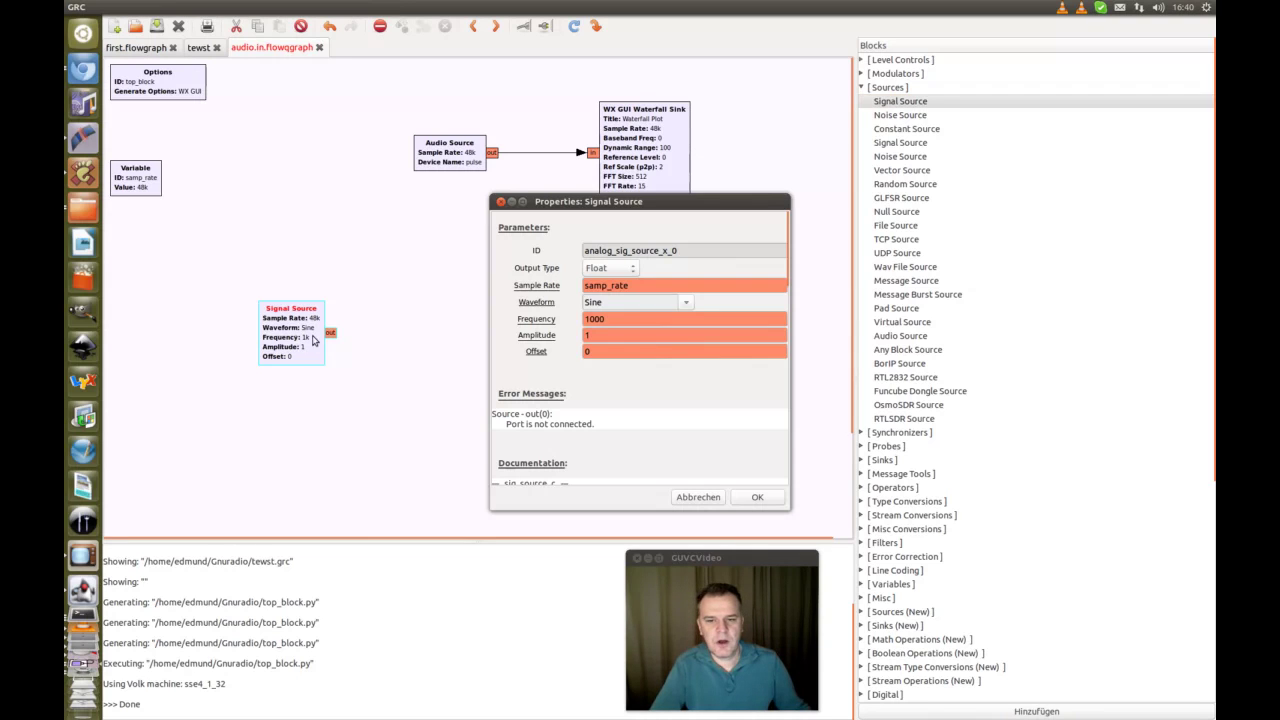
left_click(605, 334)
key("BackSpace")
type("0.")
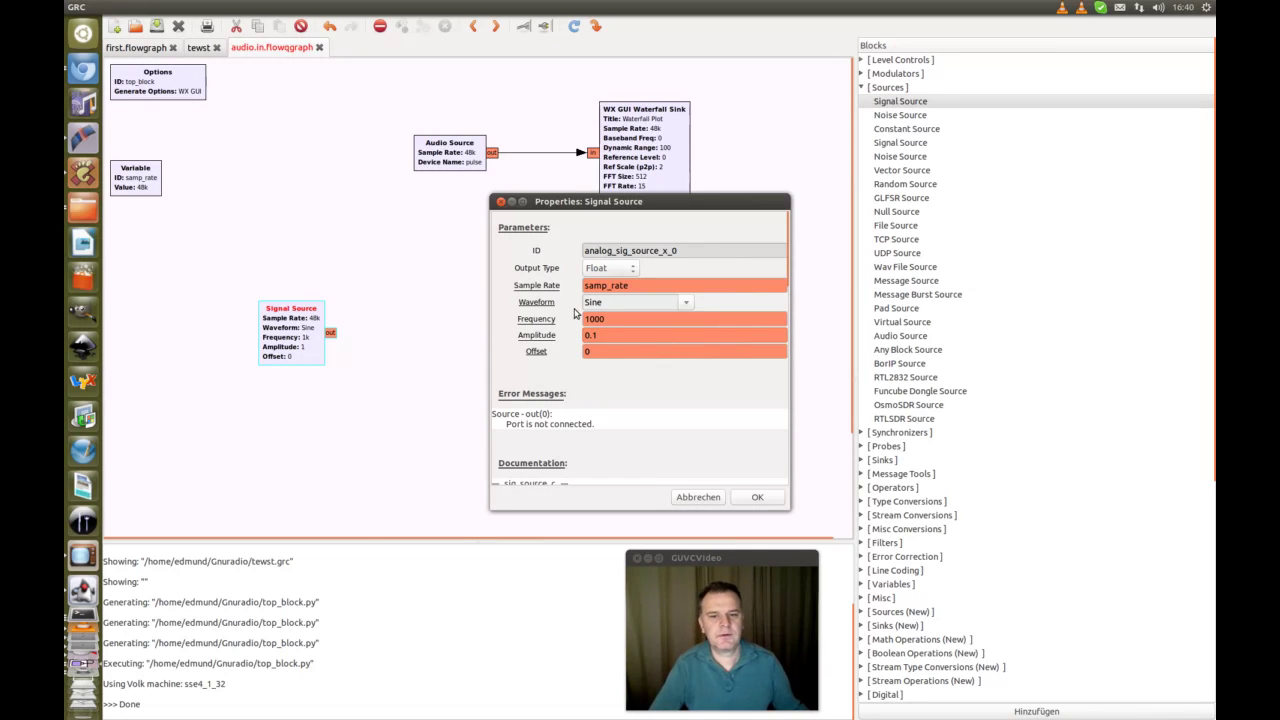
left_click(750, 498)
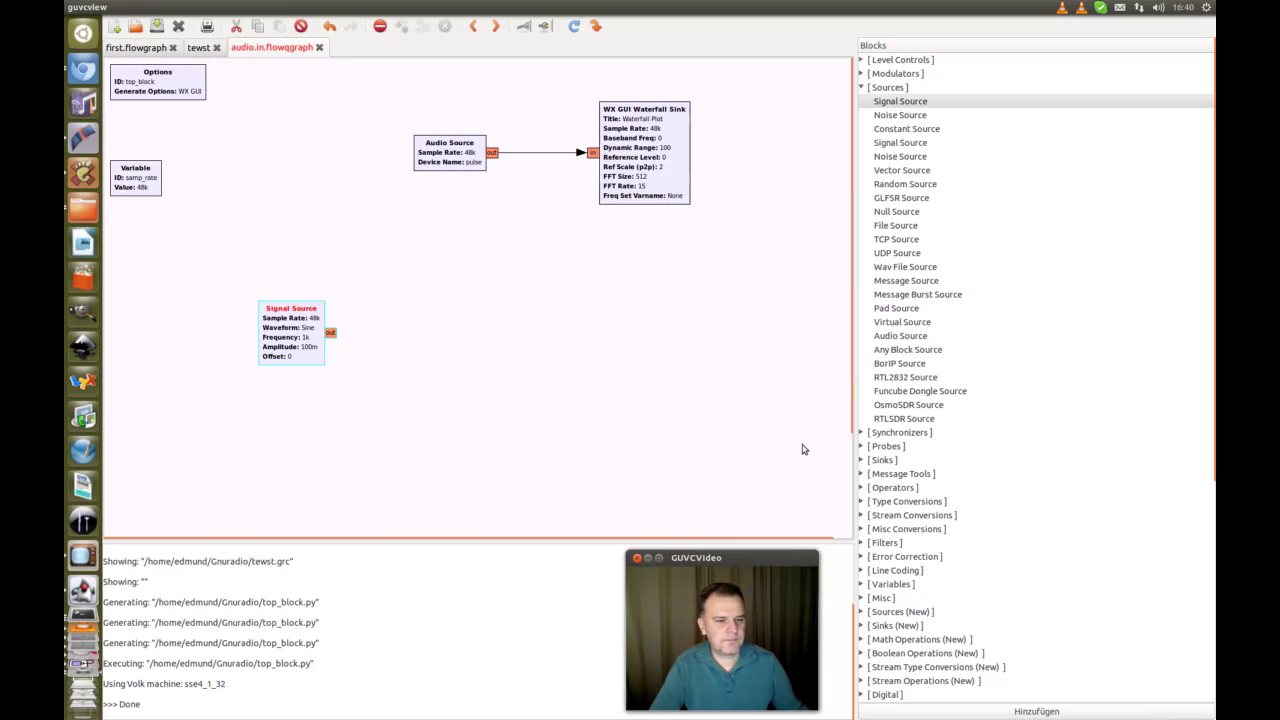
- Add an Audio Sink block with device name pulse and connect the Signal Source's output to its input
left_click(862, 460)
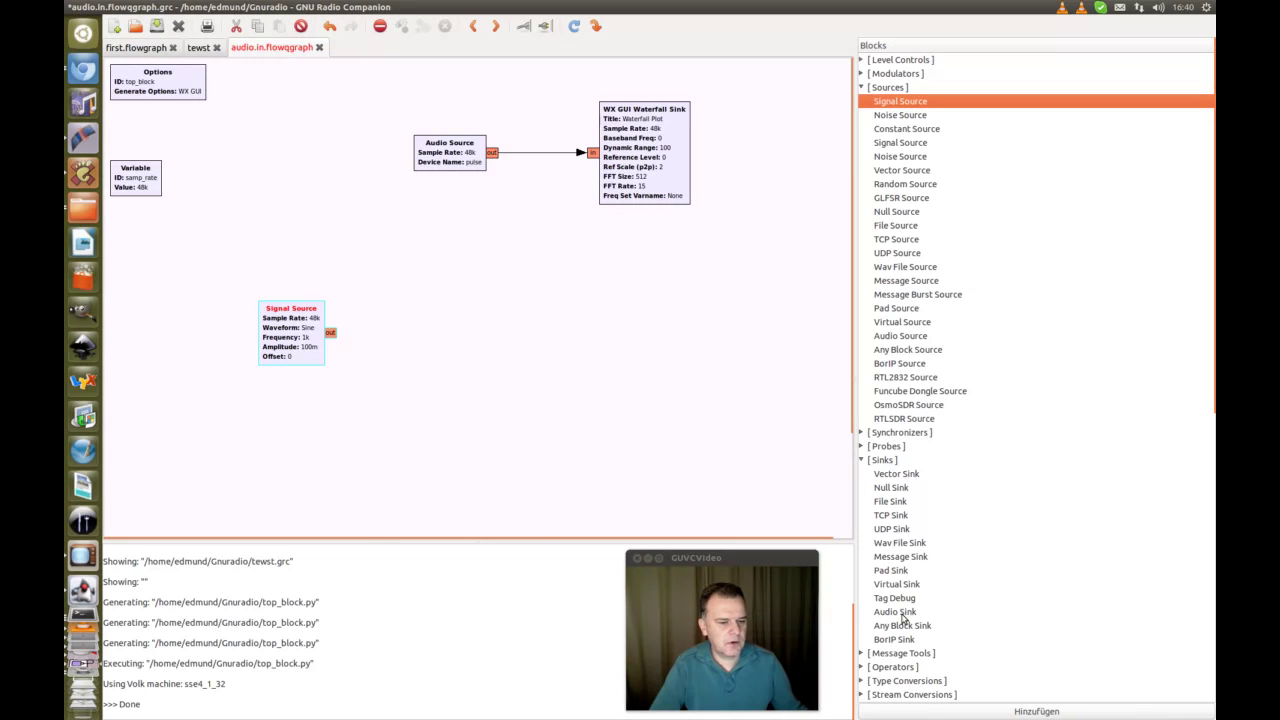
left_click_drag(901, 613, 522, 334)
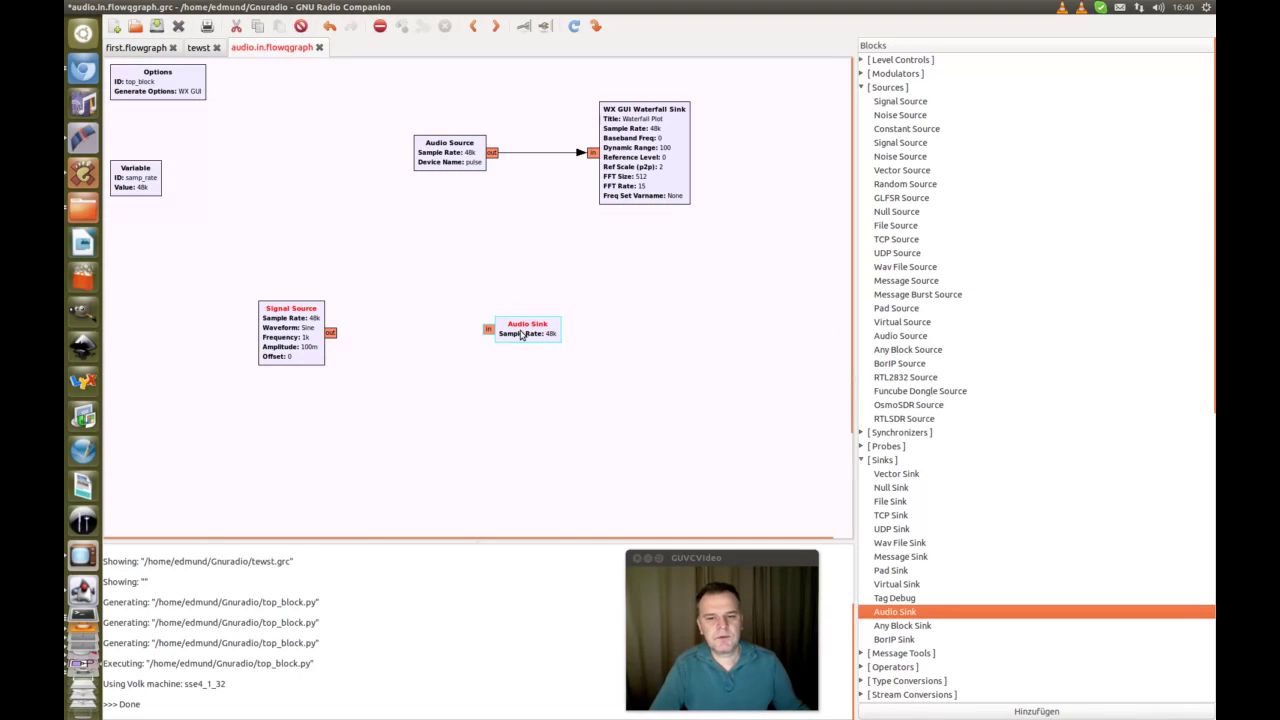
double_click(521, 335)
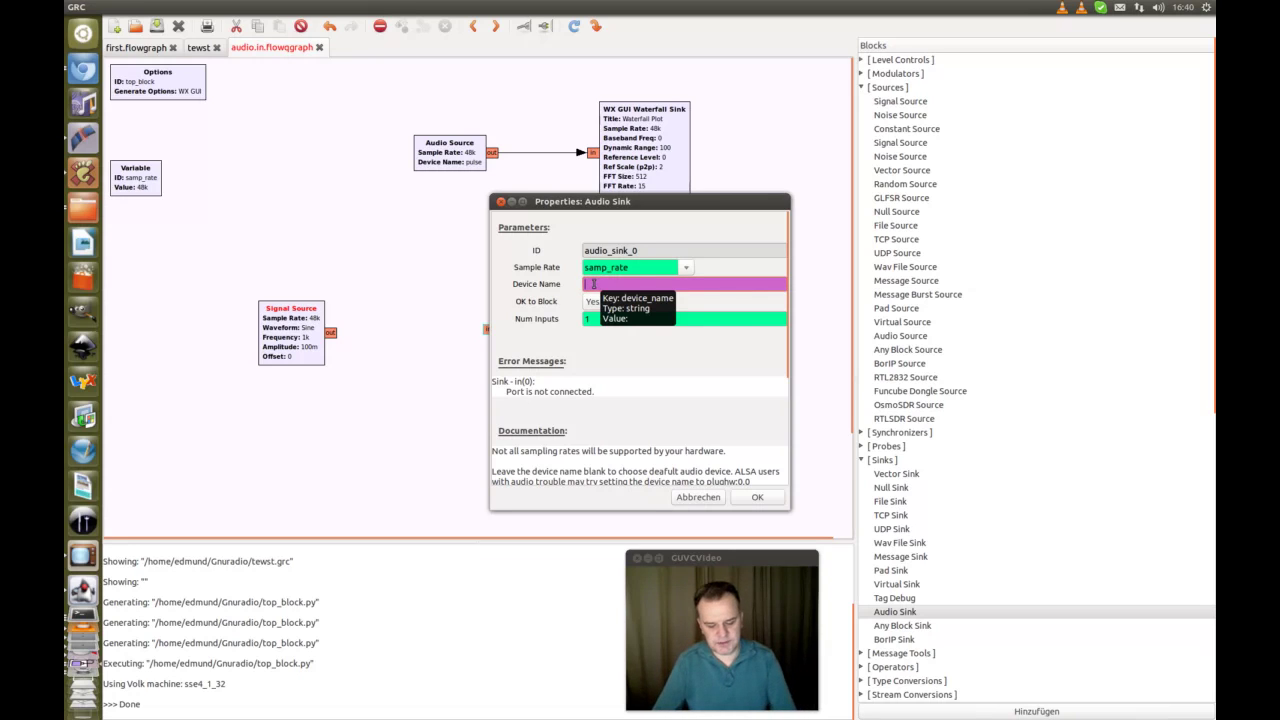
type("pulse")
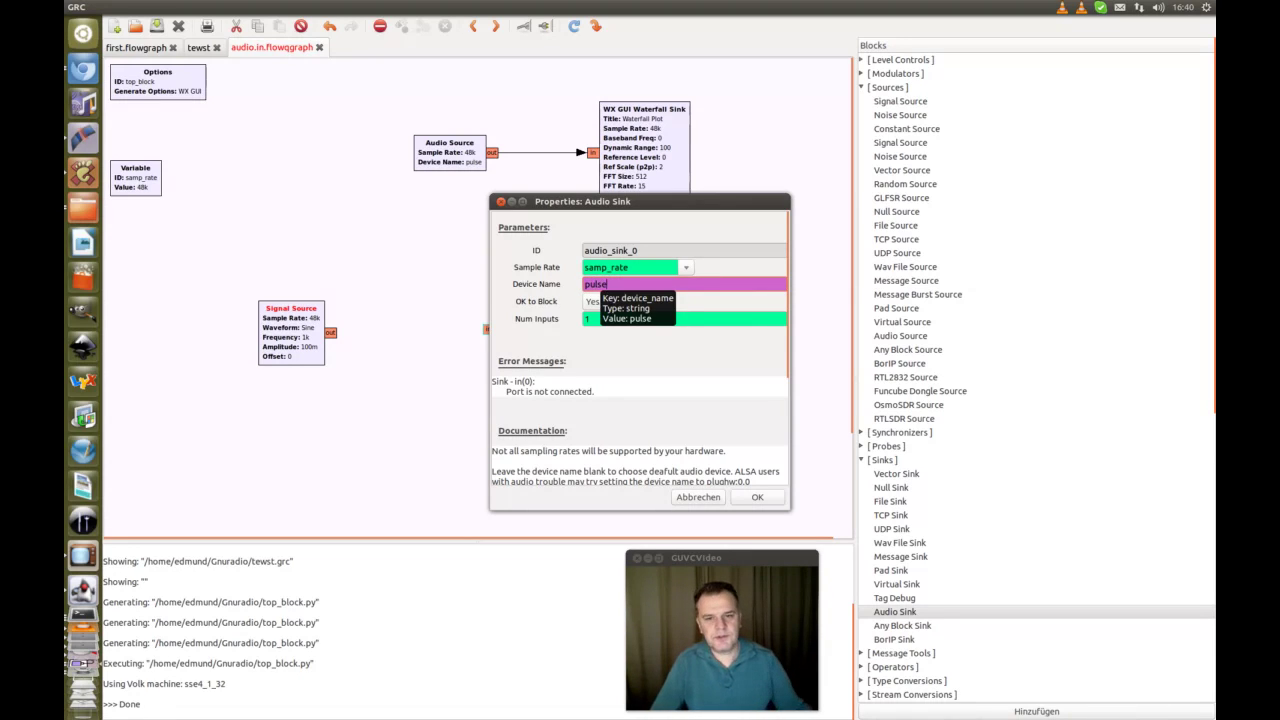
left_click(755, 497)
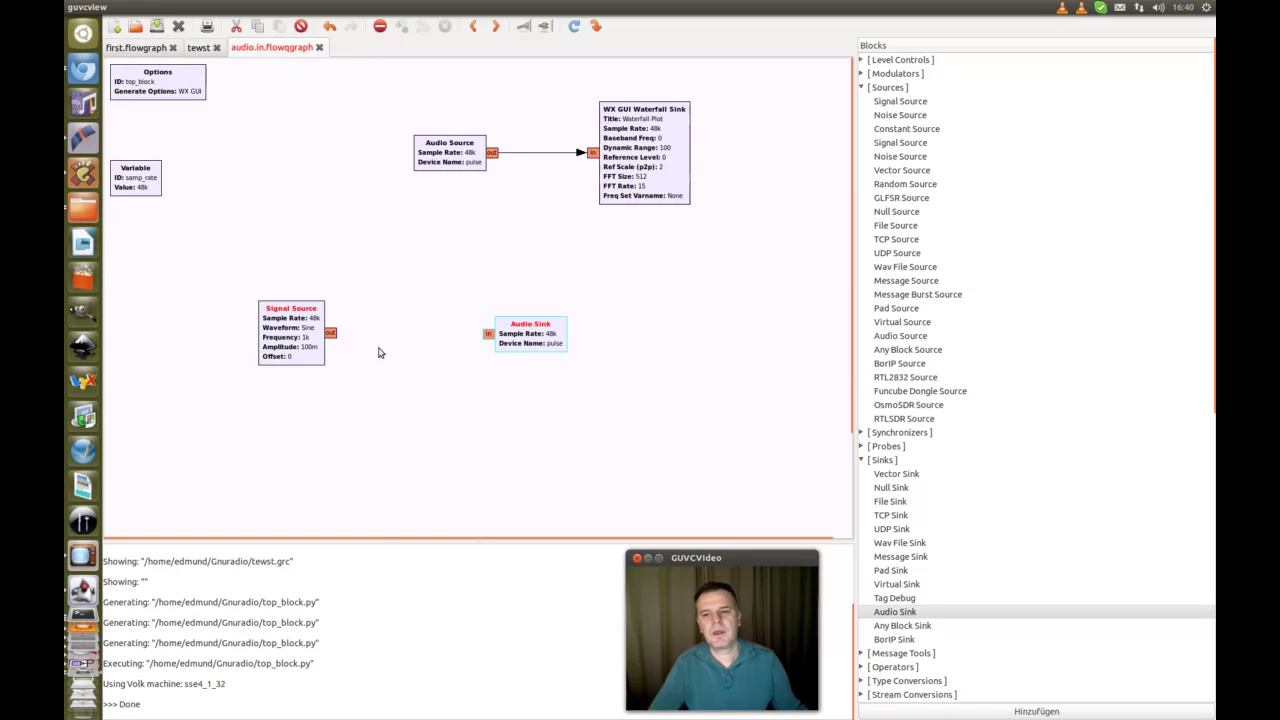
left_click(331, 336)
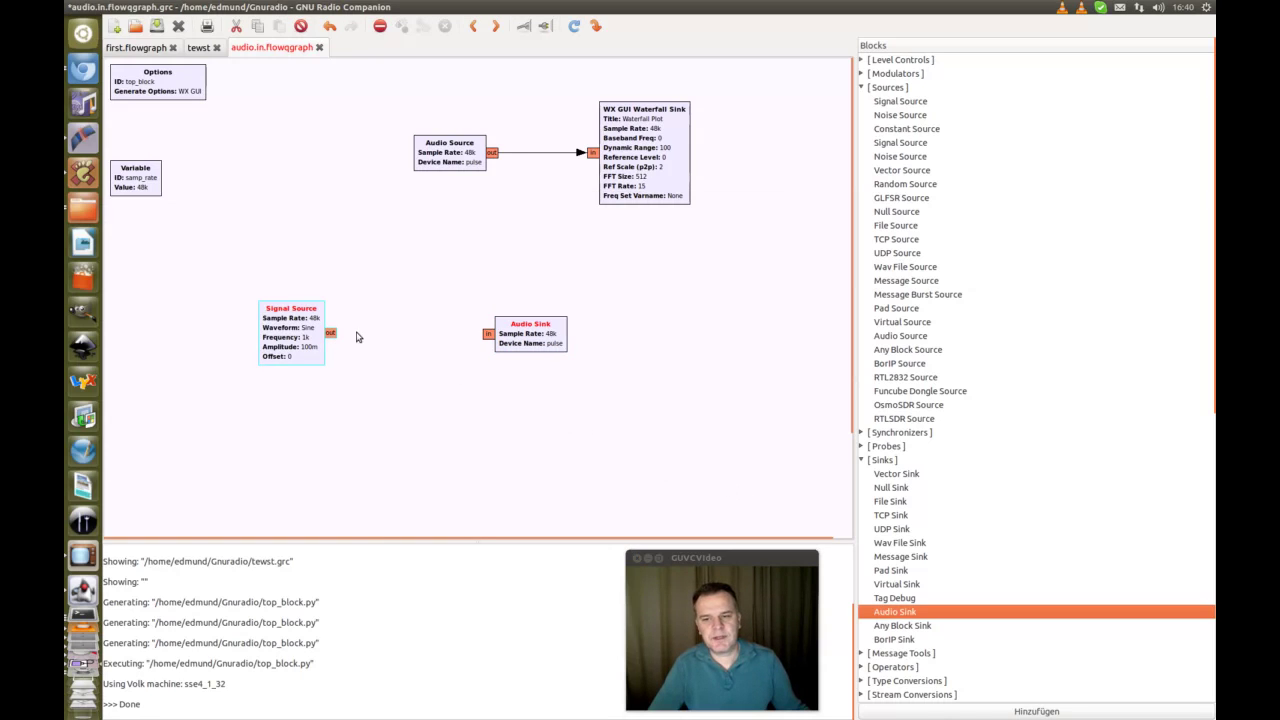
left_click(487, 336)
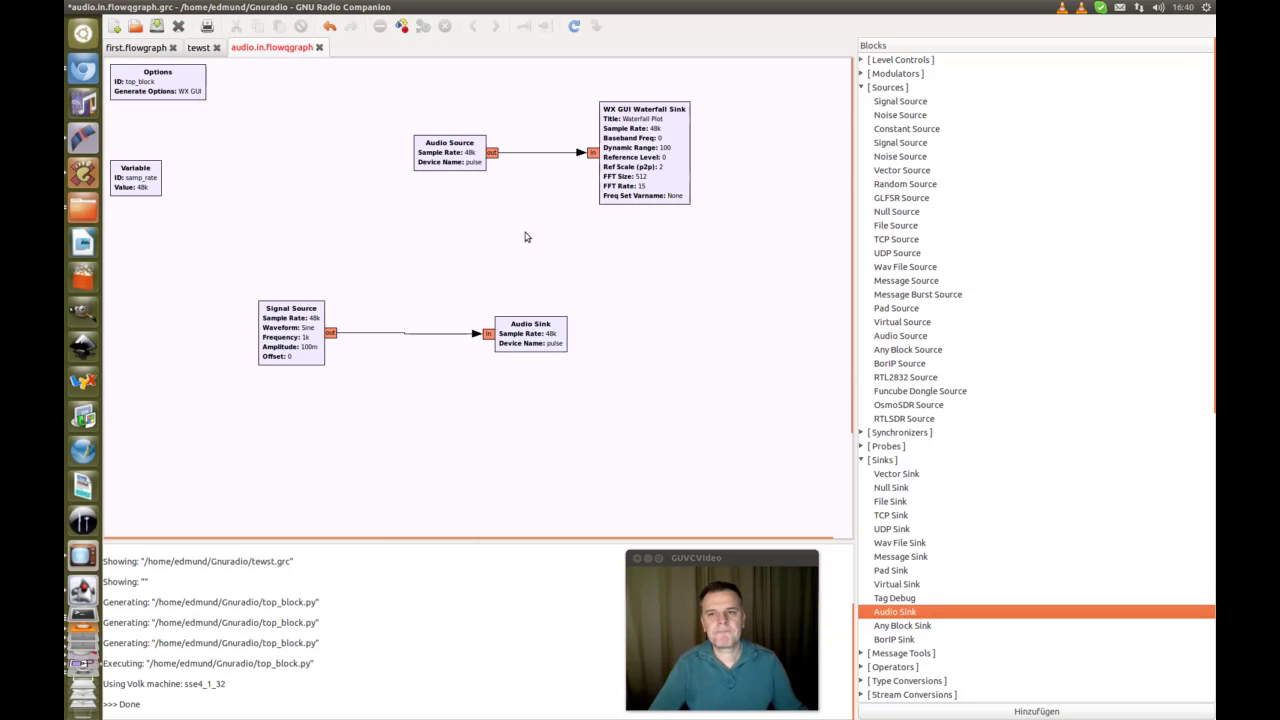
- Generate and execute the flowgraph, and move the waterfall plot window below the blocks to watch the signal
left_click(403, 26)
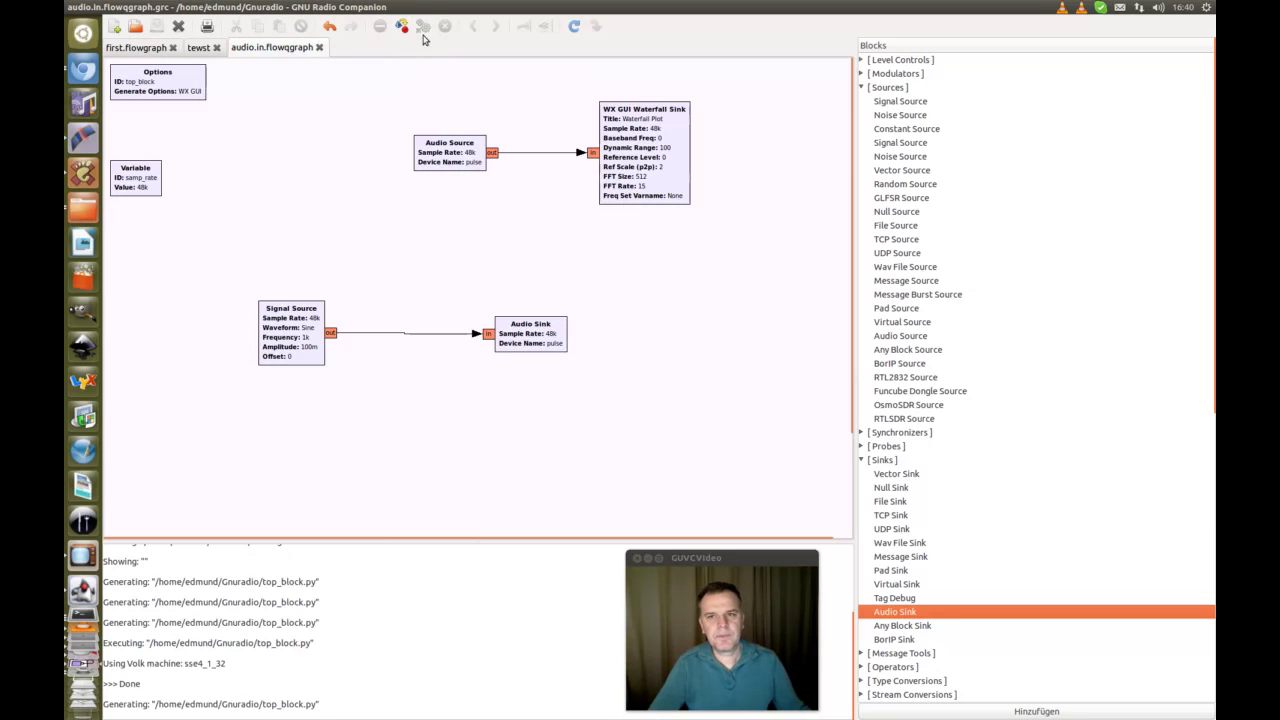
left_click(422, 27)
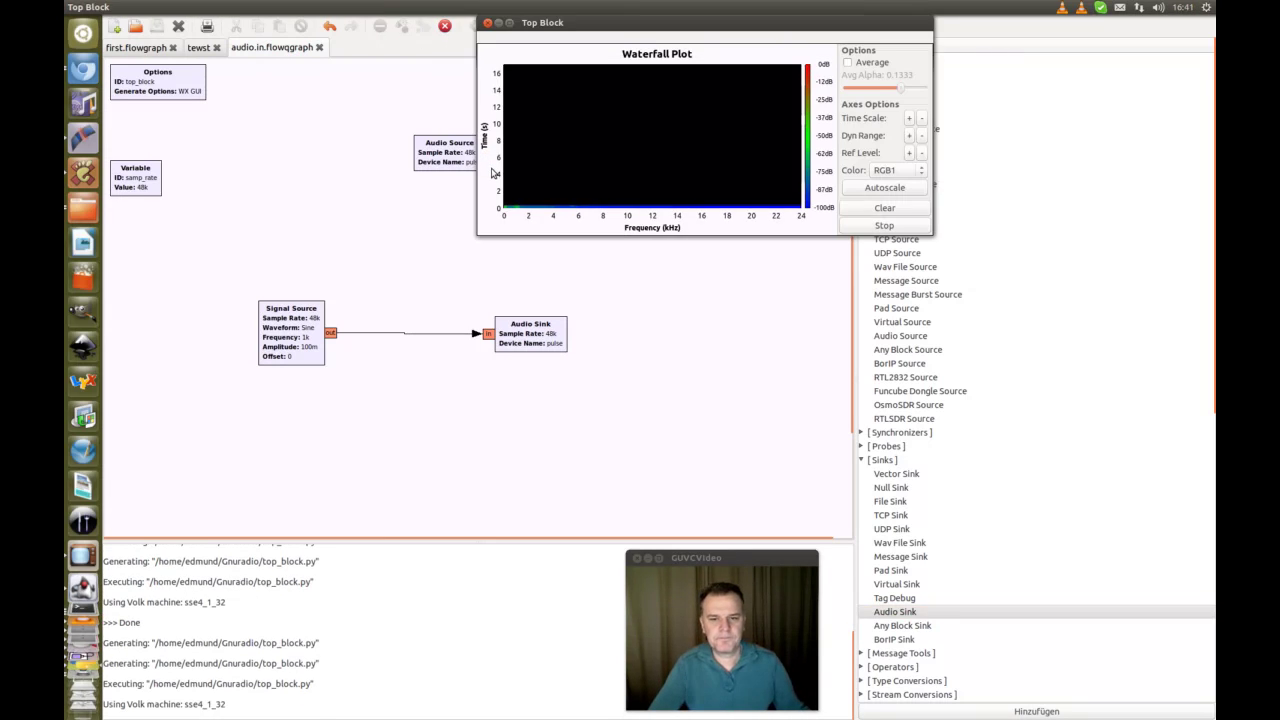
left_click_drag(611, 22, 478, 296)
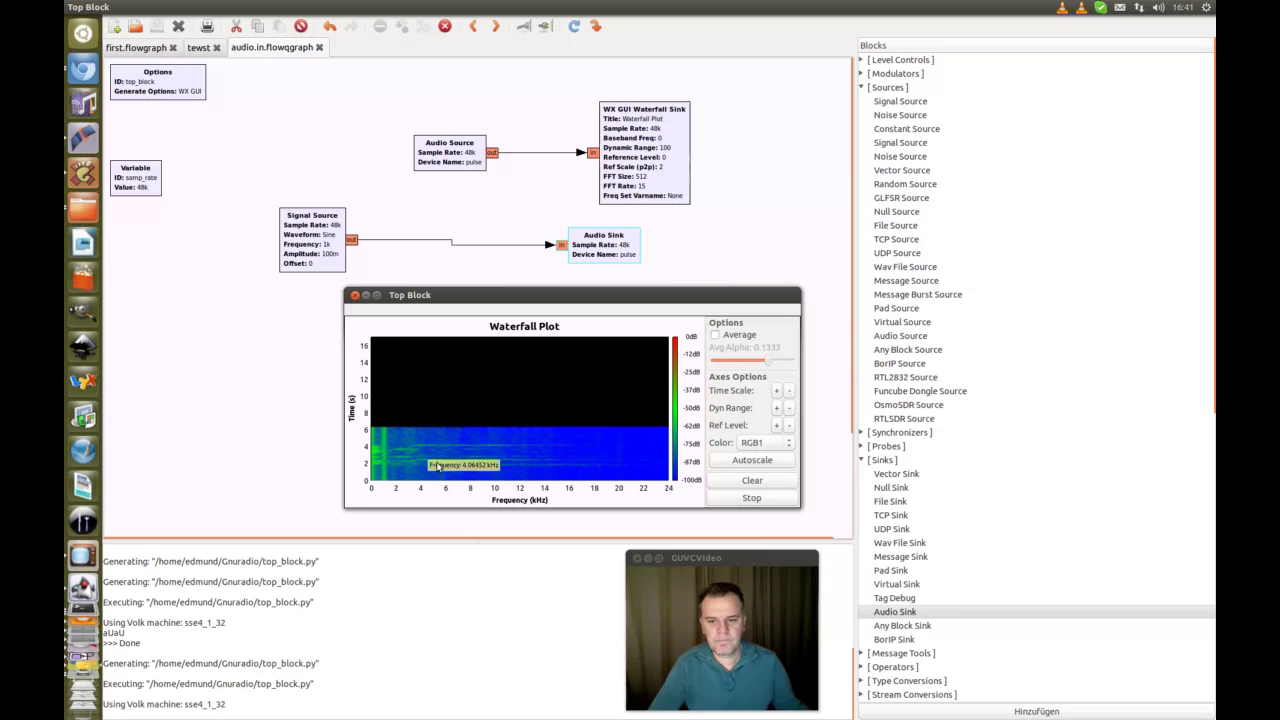
left_click_drag(520, 294, 453, 349)
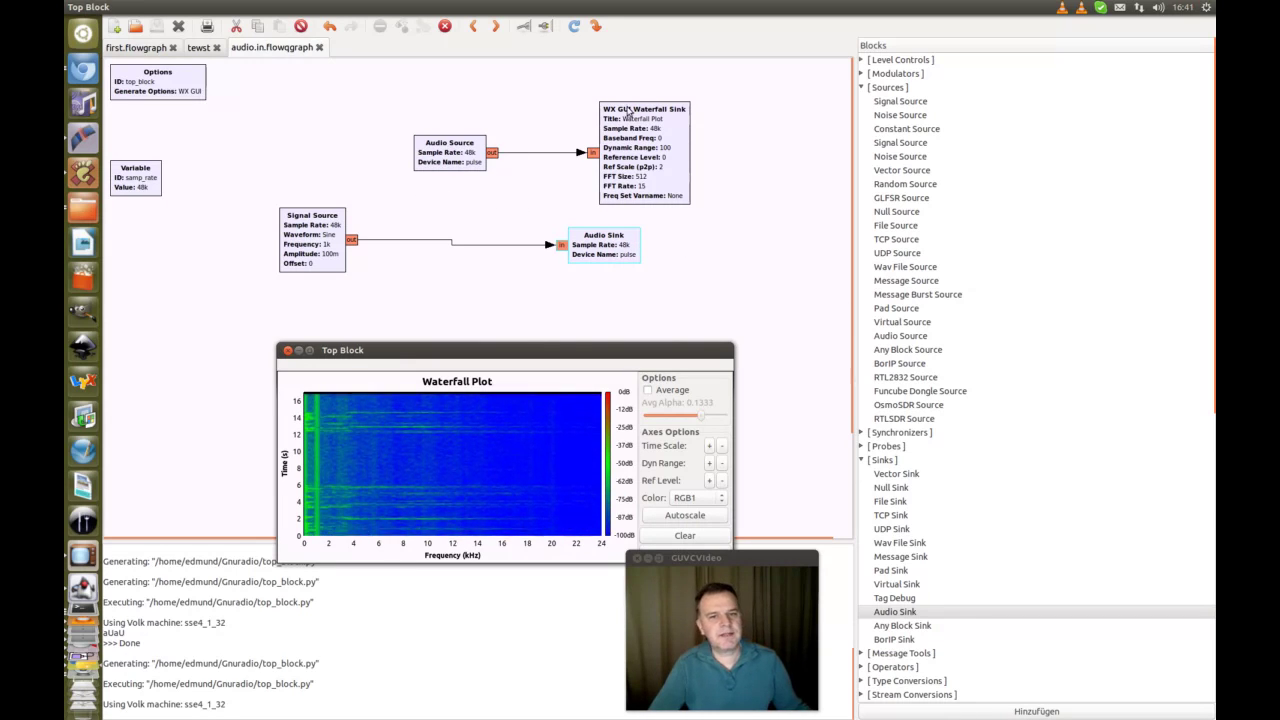
- Arrange the blocks in one row, with the Signal Source and Audio Sink first, followed by the Audio Source and Waterfall Sink
left_click(312, 245)
left_click_drag(312, 245, 231, 270)
left_click_drag(593, 238, 421, 261)
left_click_drag(247, 266, 291, 267)
left_click_drag(618, 162, 751, 280)
left_click_drag(439, 162, 585, 273)
- Watch the waterfall plot below the blocks, close the plot window, and shift the Signal Source slightly left
left_click_drag(608, 19, 302, 380)
right_click(452, 264)
left_click(498, 331)
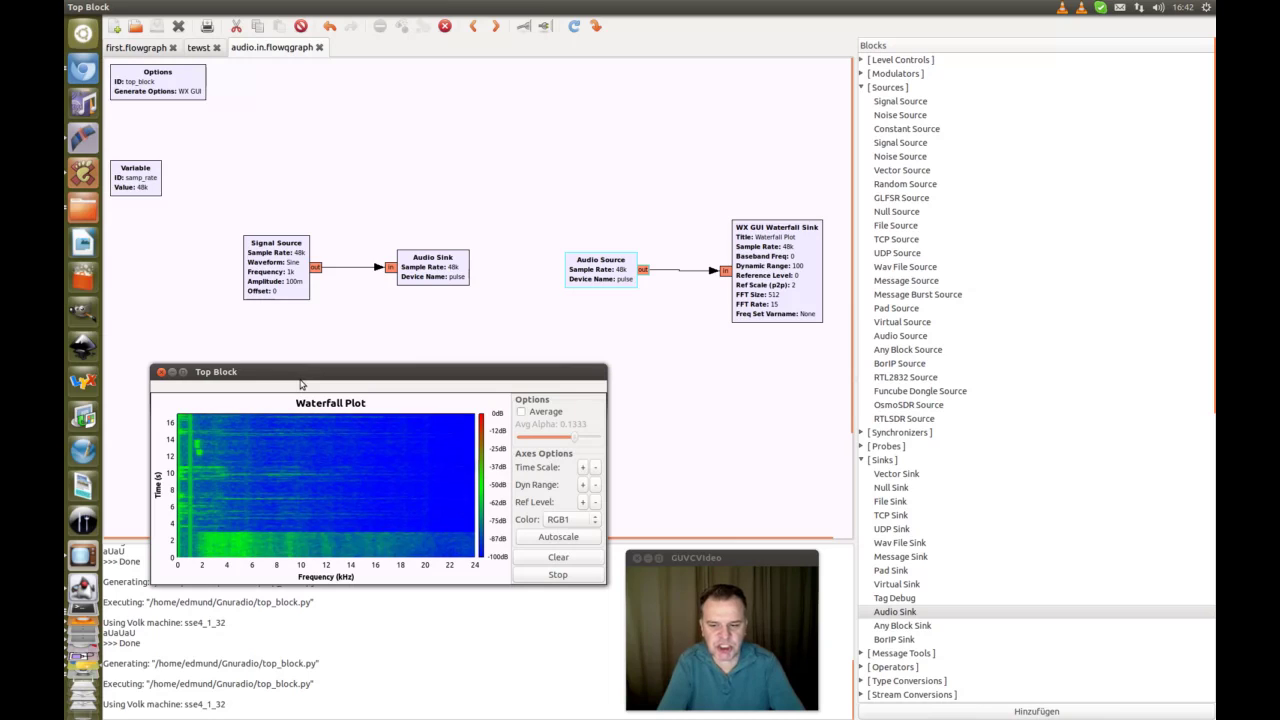
left_click(161, 372)
left_click_drag(258, 291, 272, 291)
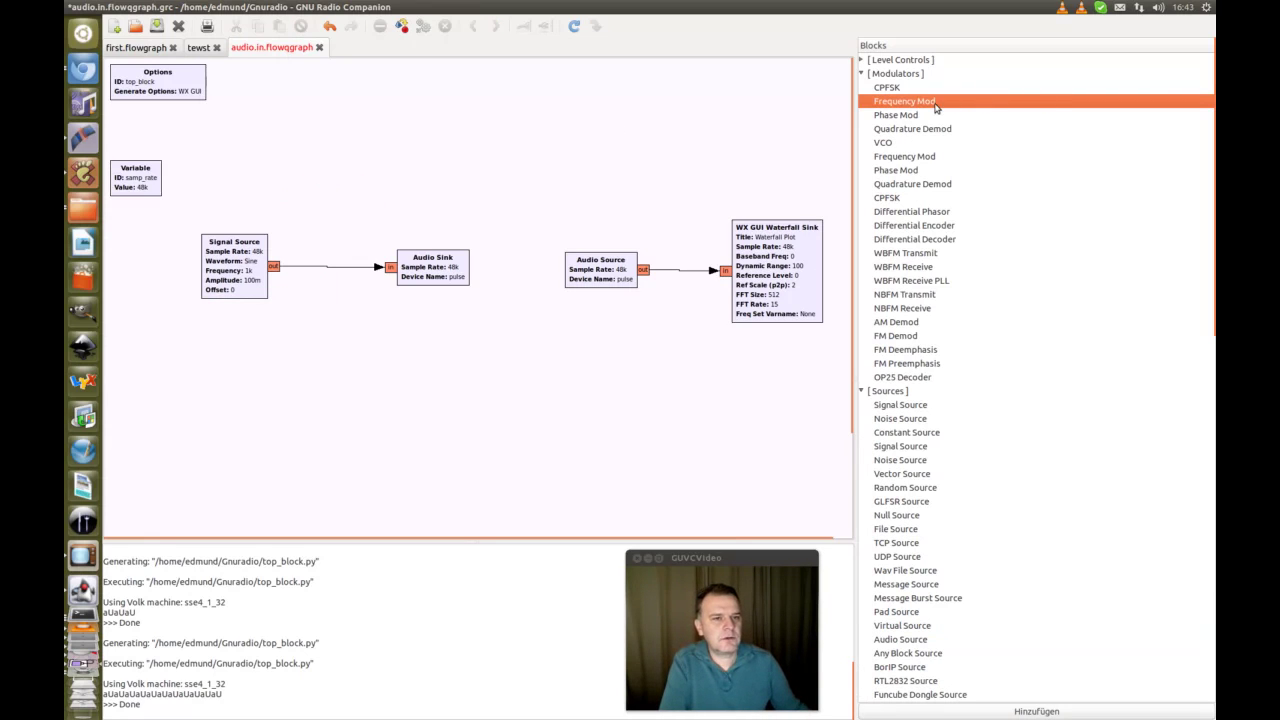
- Place a Frequency Mod block above the Signal Source and Audio Sink as an example, and delete it again
mouse_move(935, 105)
left_click_drag(935, 103, 362, 173)
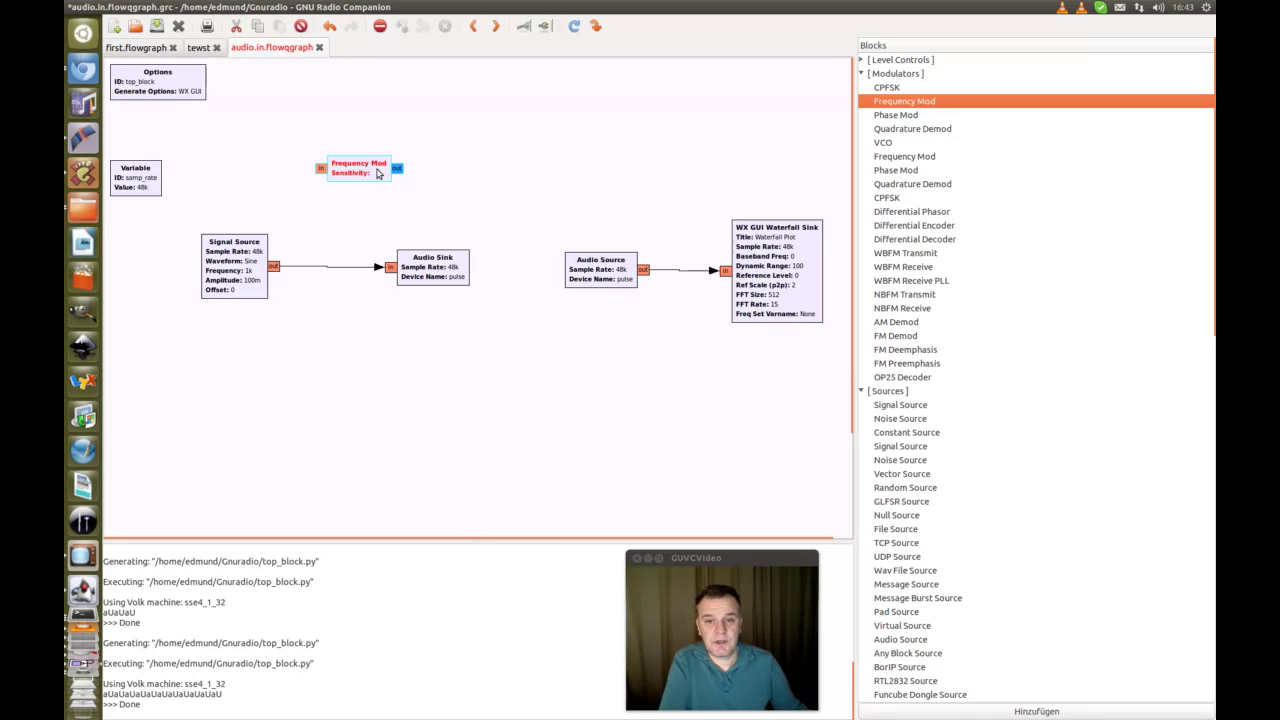
key("Delete")
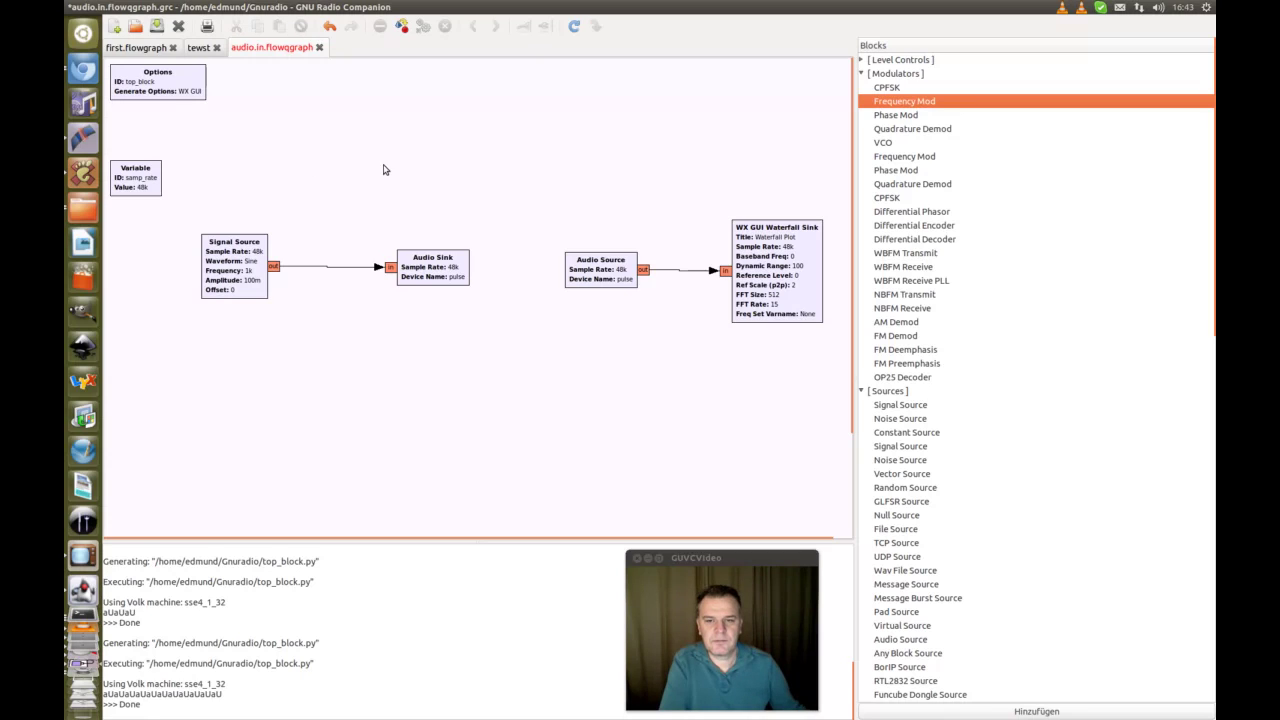